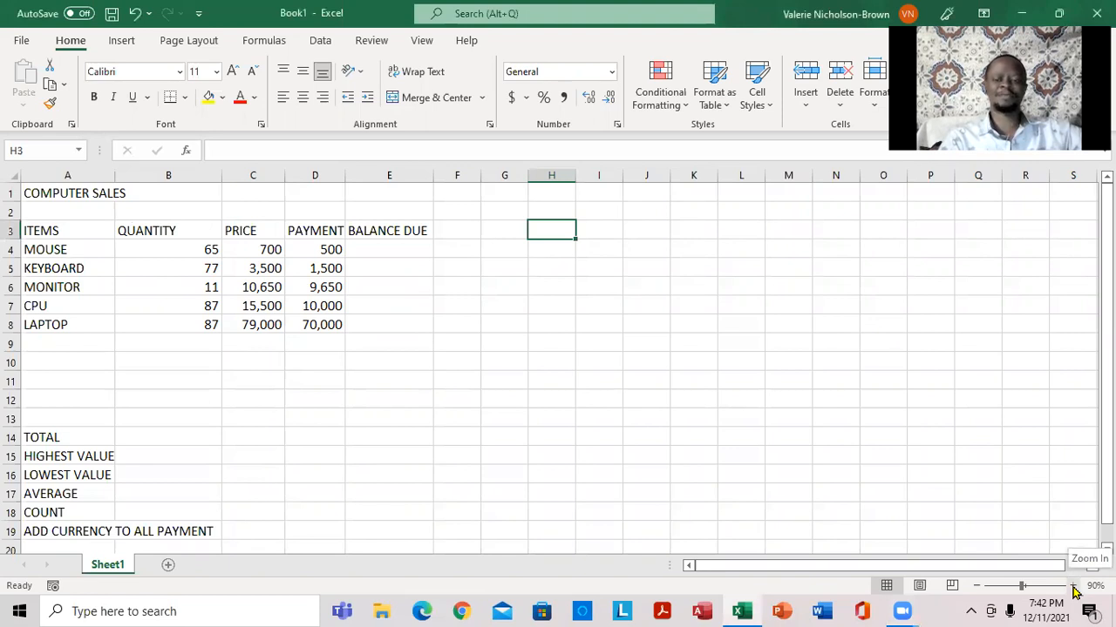
# Merge and center the COMPUTER SALES title across cells A1 to C1
pyautogui.click(1073, 586)
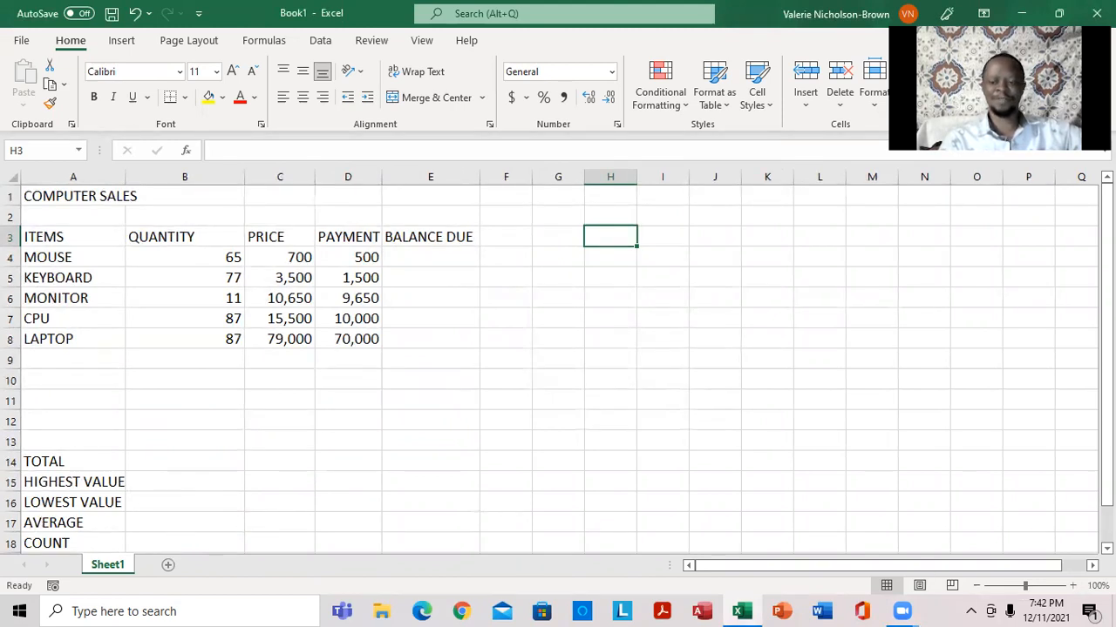
pyautogui.scroll(-2, 488, 540)
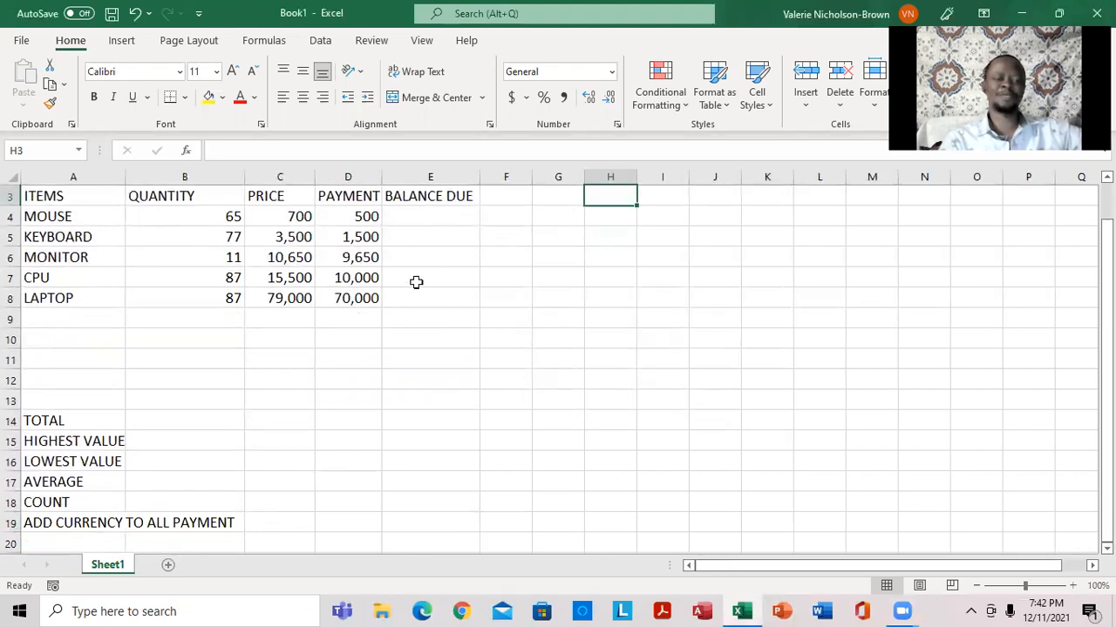
pyautogui.scroll(1, 558, 366)
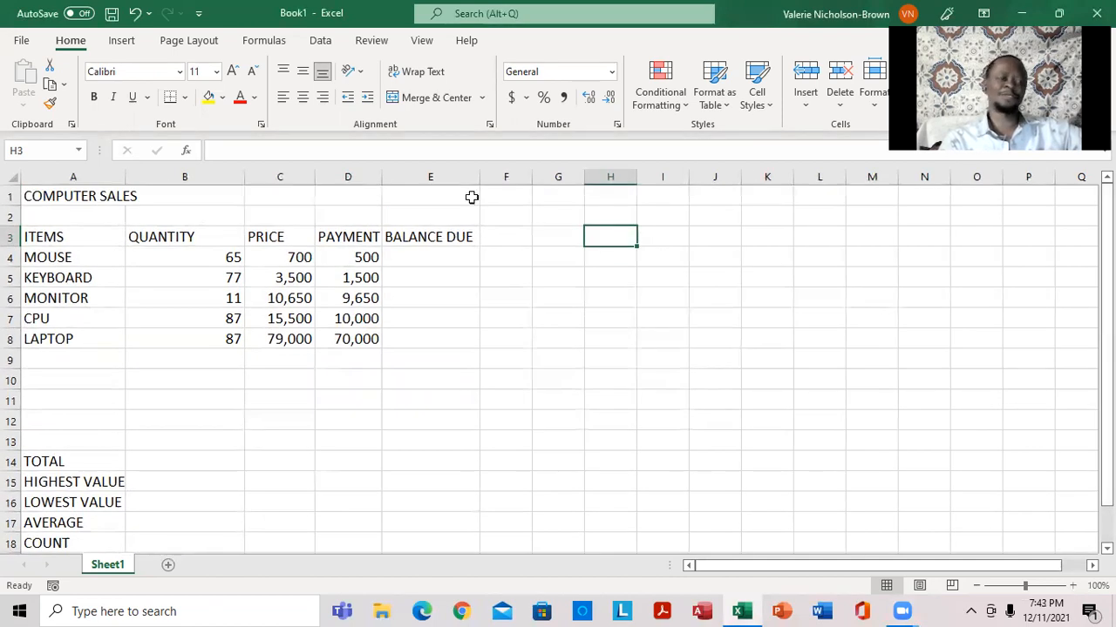
pyautogui.click(42, 197)
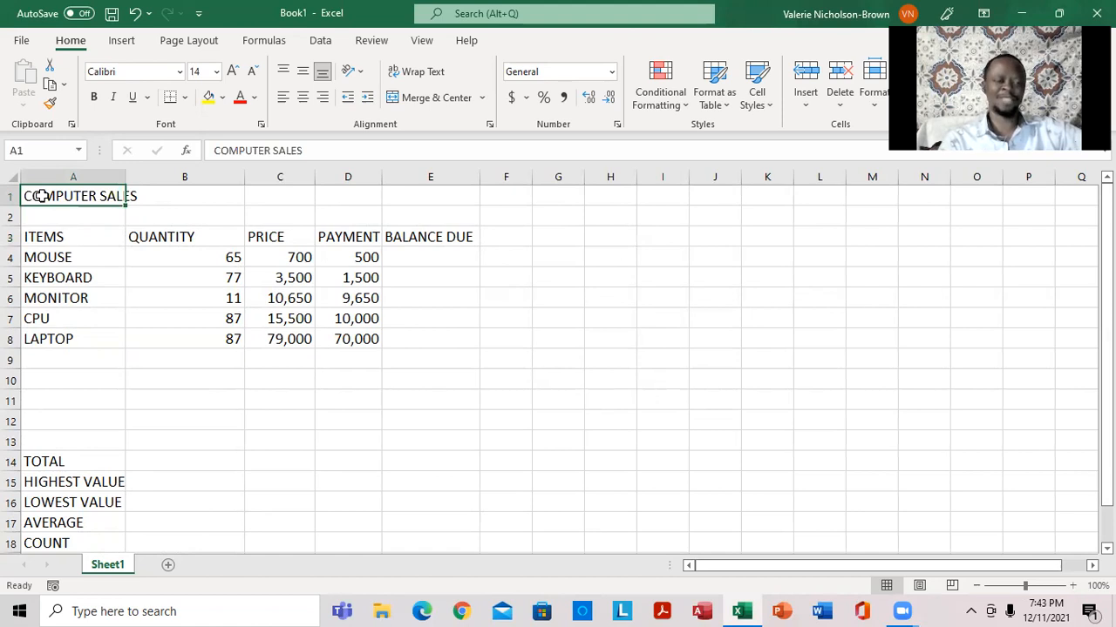
pyautogui.moveTo(41, 197); pyautogui.dragTo(271, 199)
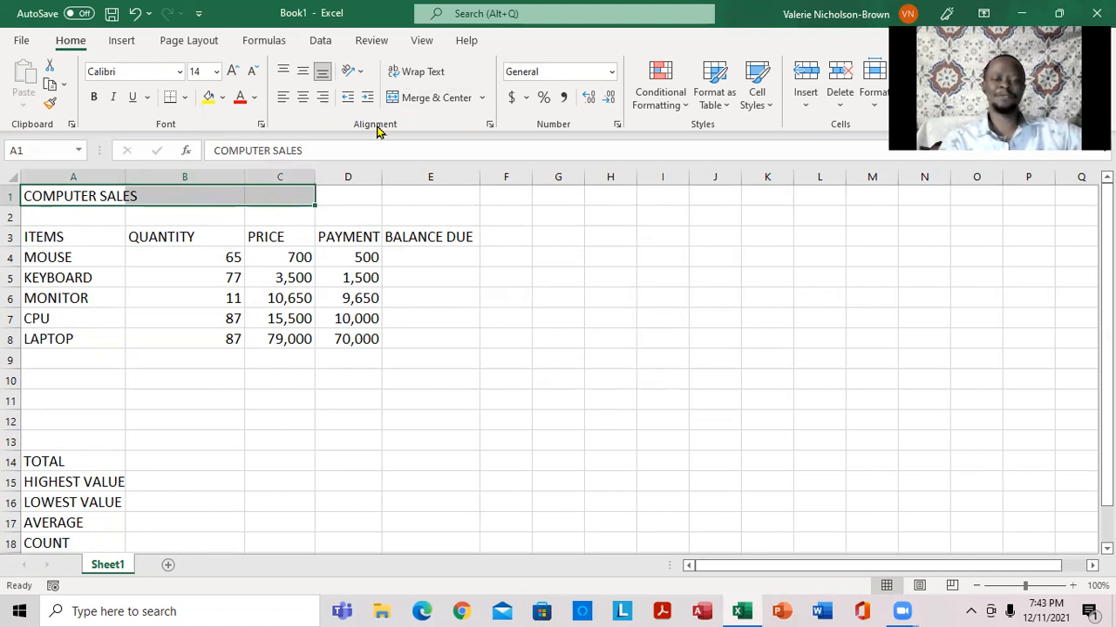
pyautogui.click(483, 99)
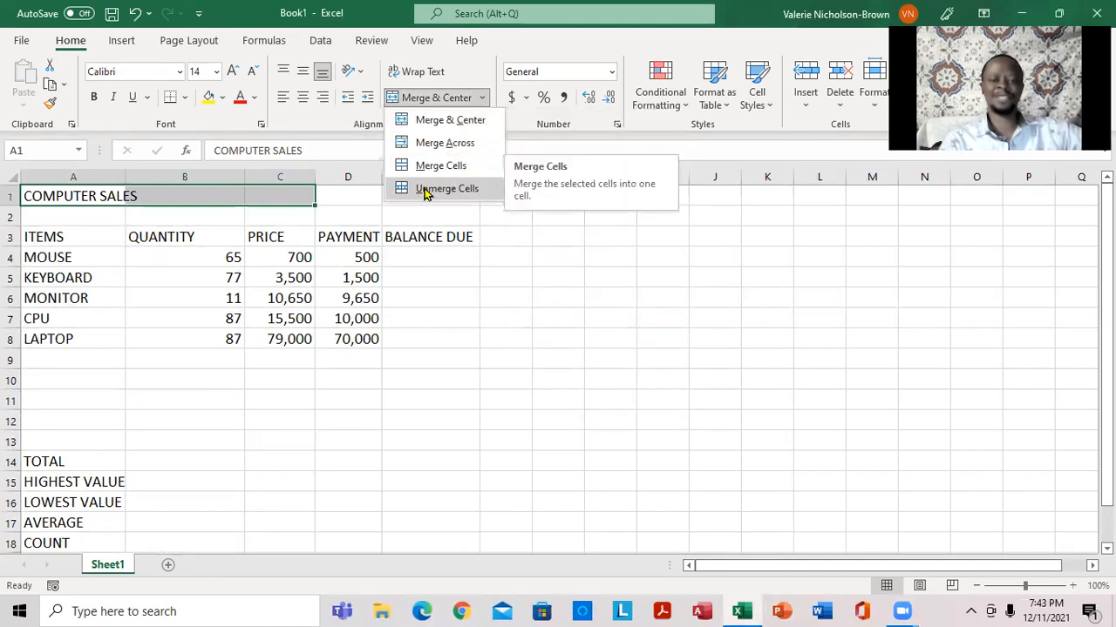
pyautogui.click(457, 127)
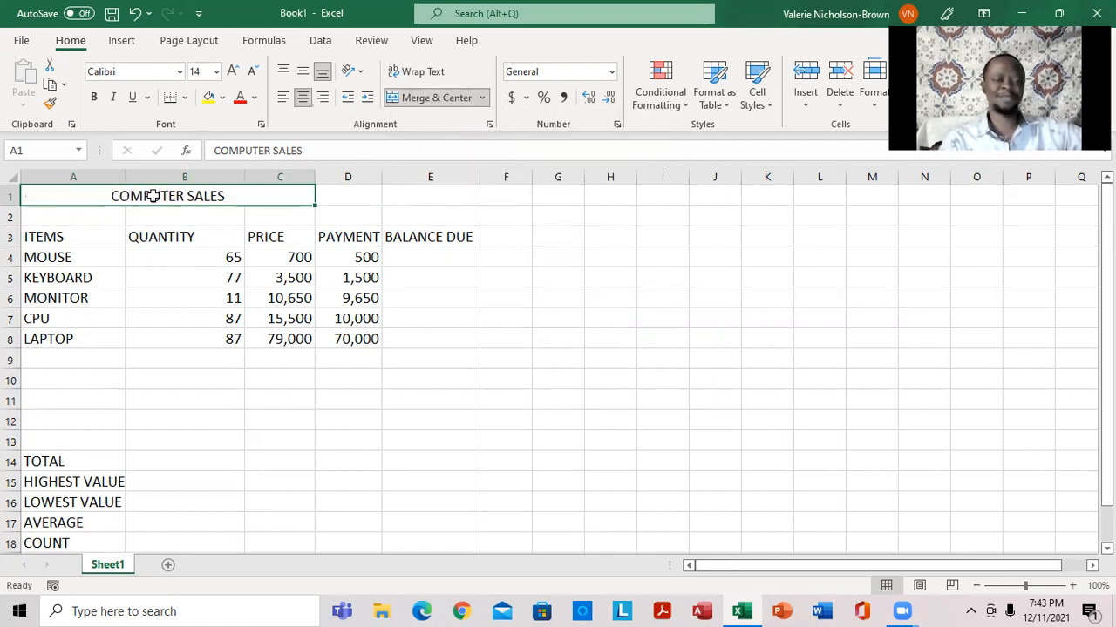
pyautogui.click(371, 213)
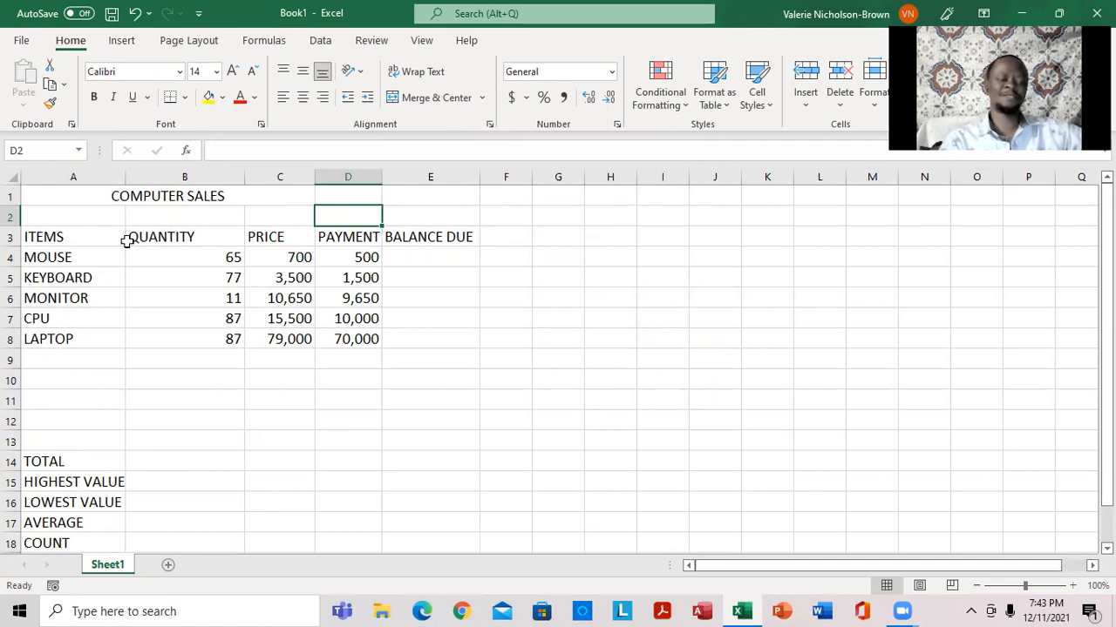
# Apply a light orange fill to the header row, from ITEMS in A3 to BALANCE DUE in E3
pyautogui.click(28, 236)
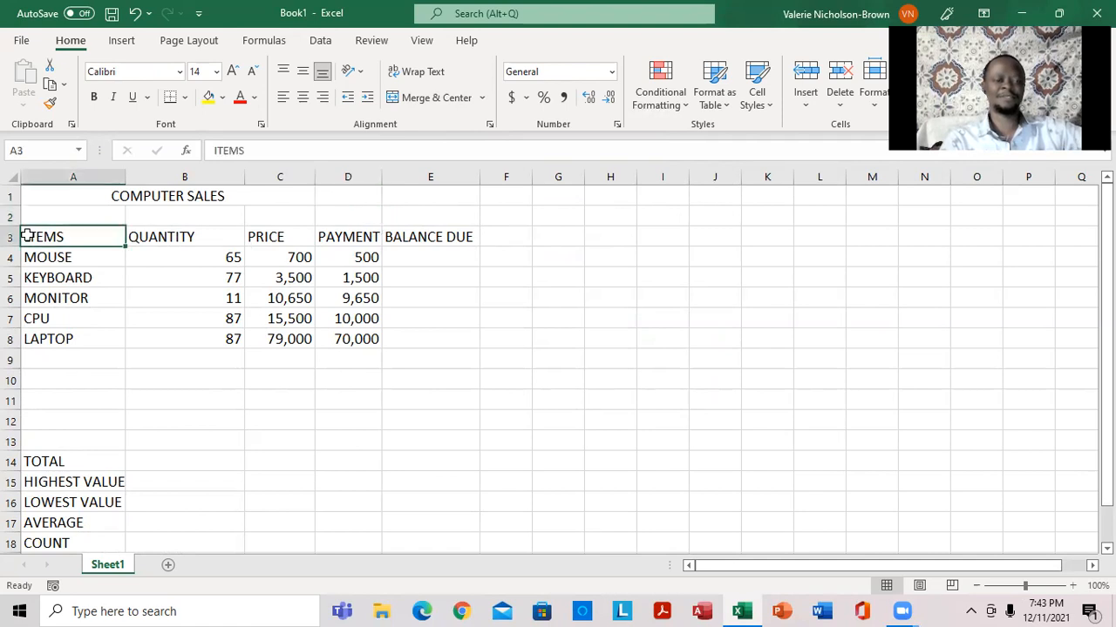
pyautogui.moveTo(28, 236); pyautogui.dragTo(423, 245)
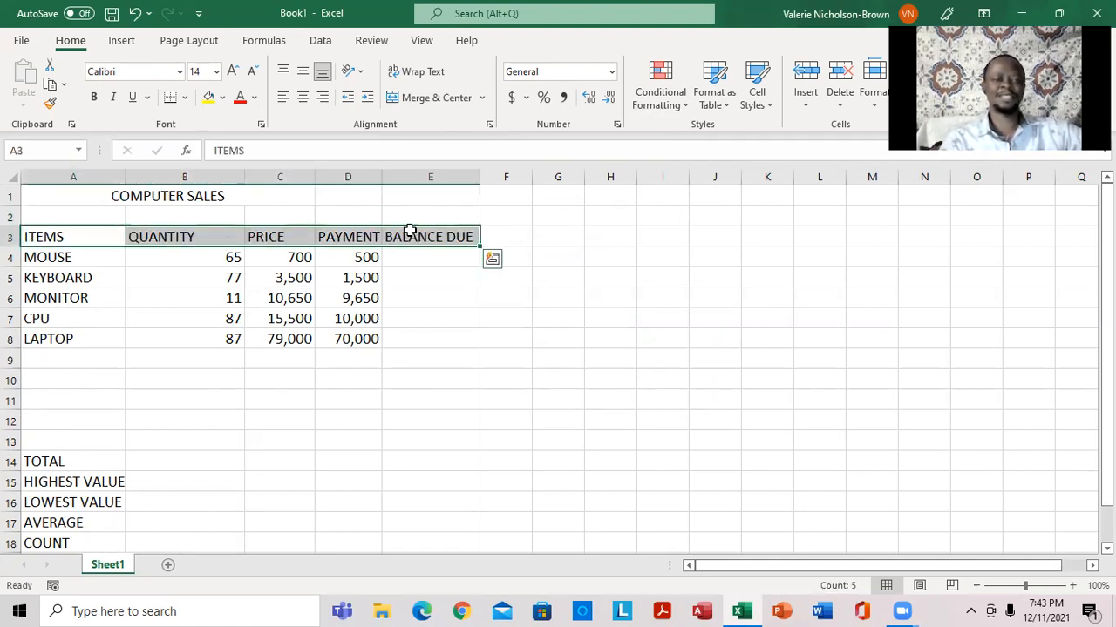
pyautogui.click(224, 97)
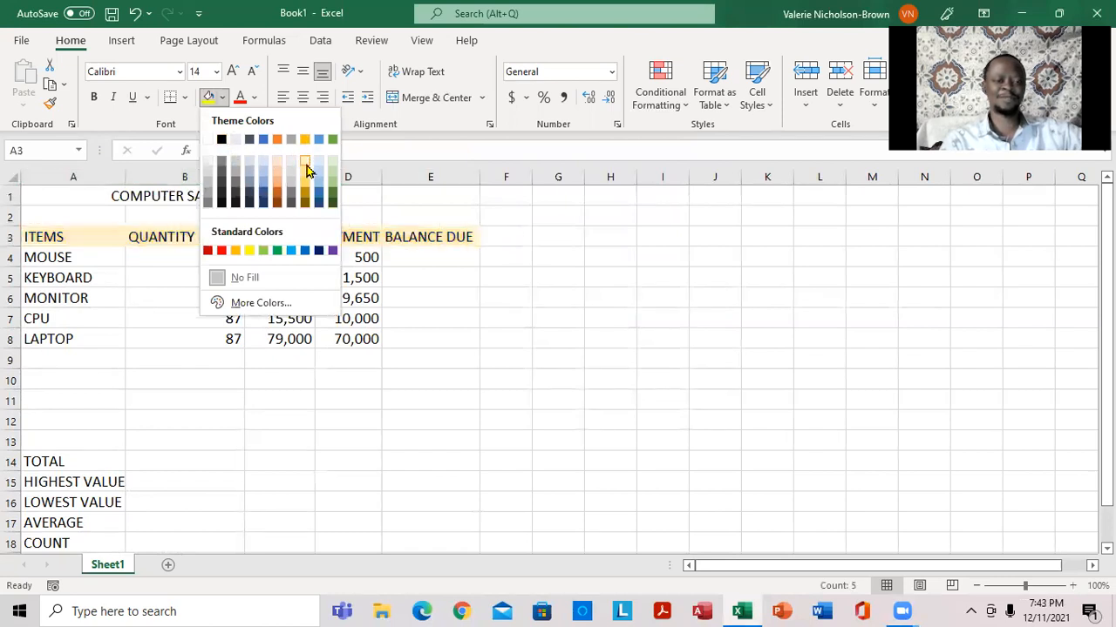
pyautogui.click(277, 179)
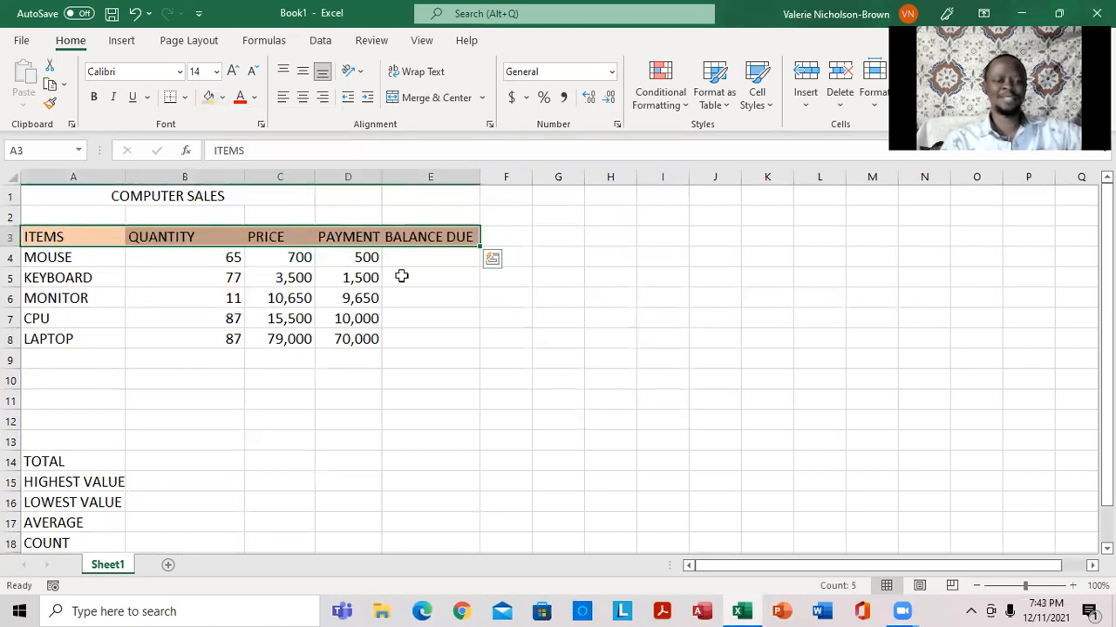
# Calculate the mouse's balance due in E4 with the formula =C4-D4
pyautogui.click(430, 257)
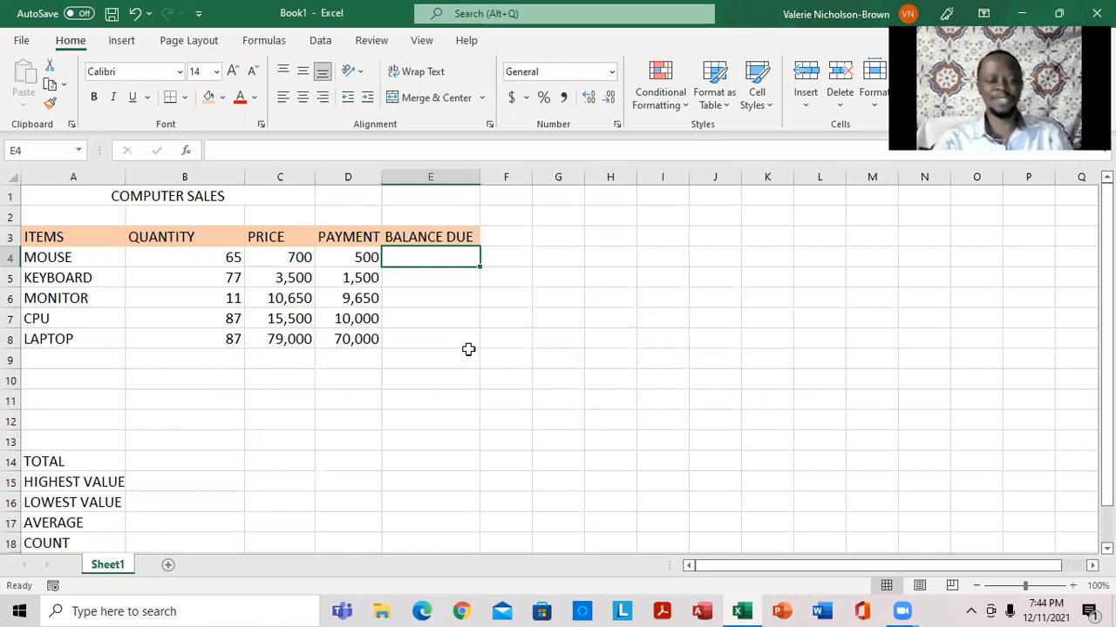
pyautogui.write('=')
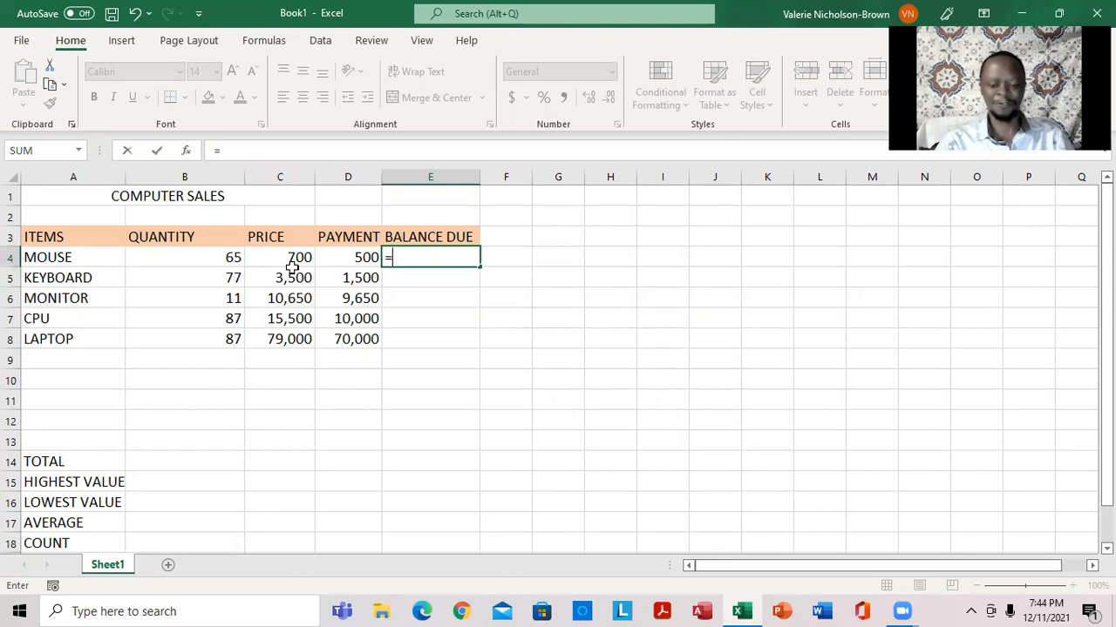
pyautogui.write('c4-')
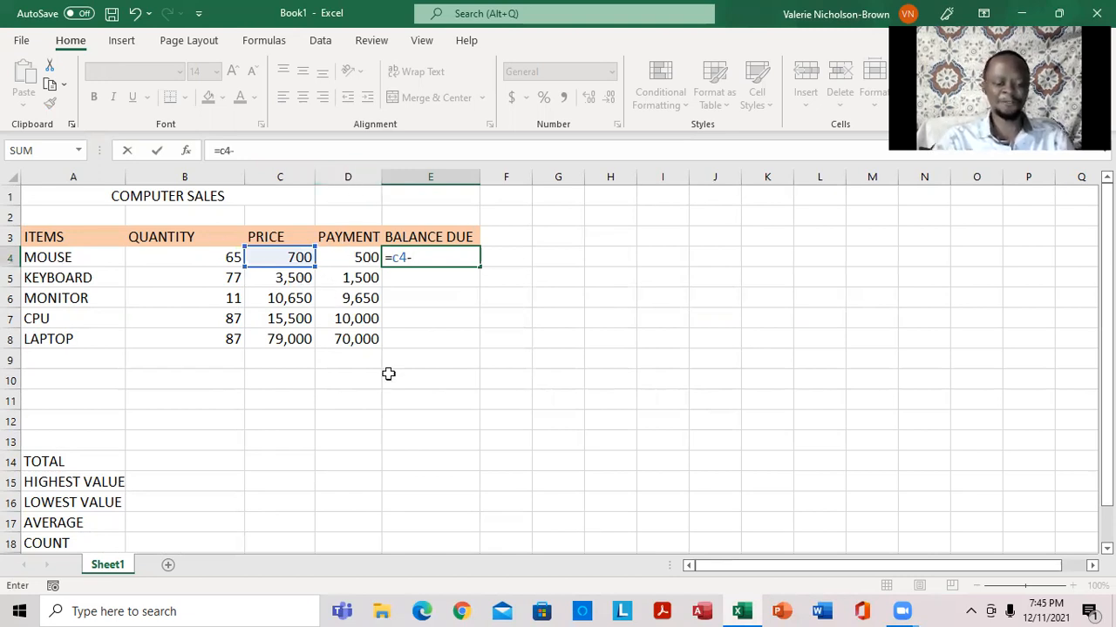
pyautogui.write('d4')
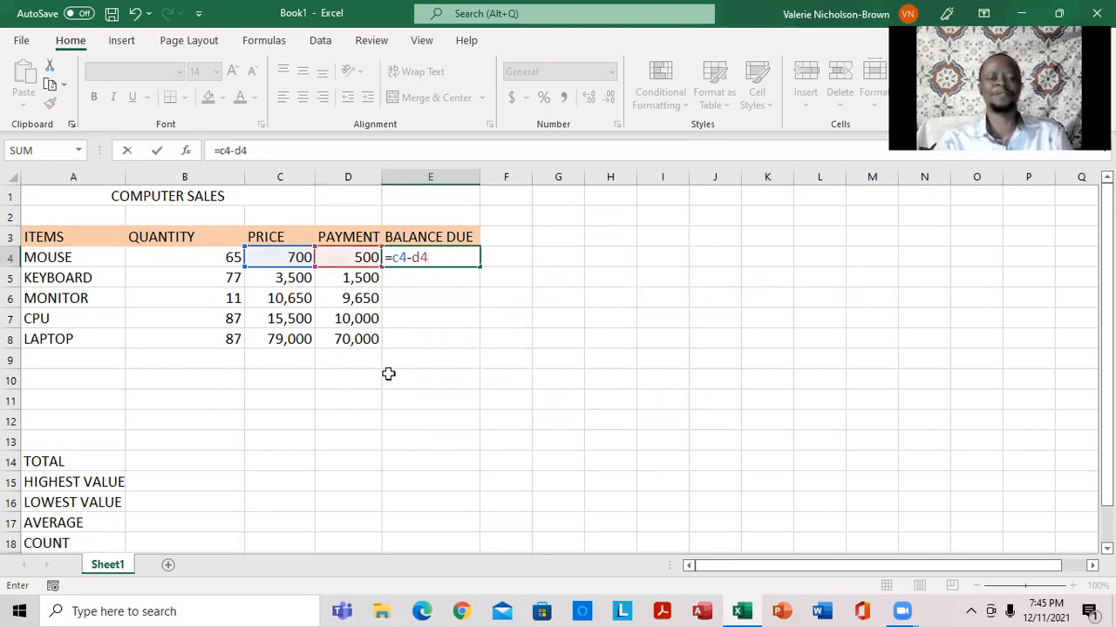
pyautogui.press('Return')
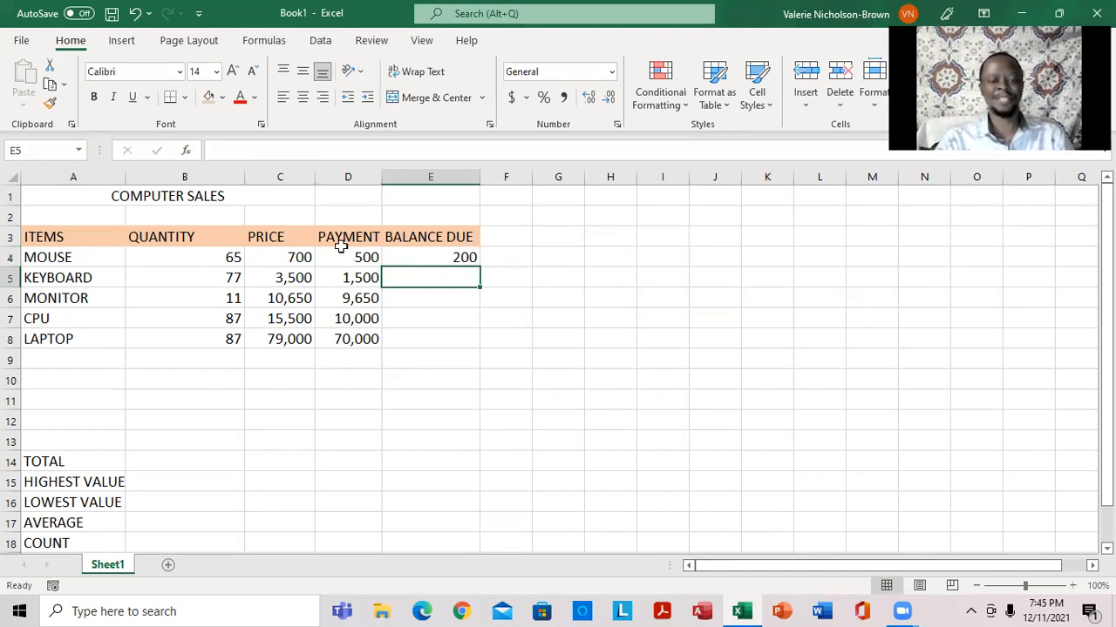
# Copy the balance due formula from E4 down through E8 for the remaining items
pyautogui.click(464, 254)
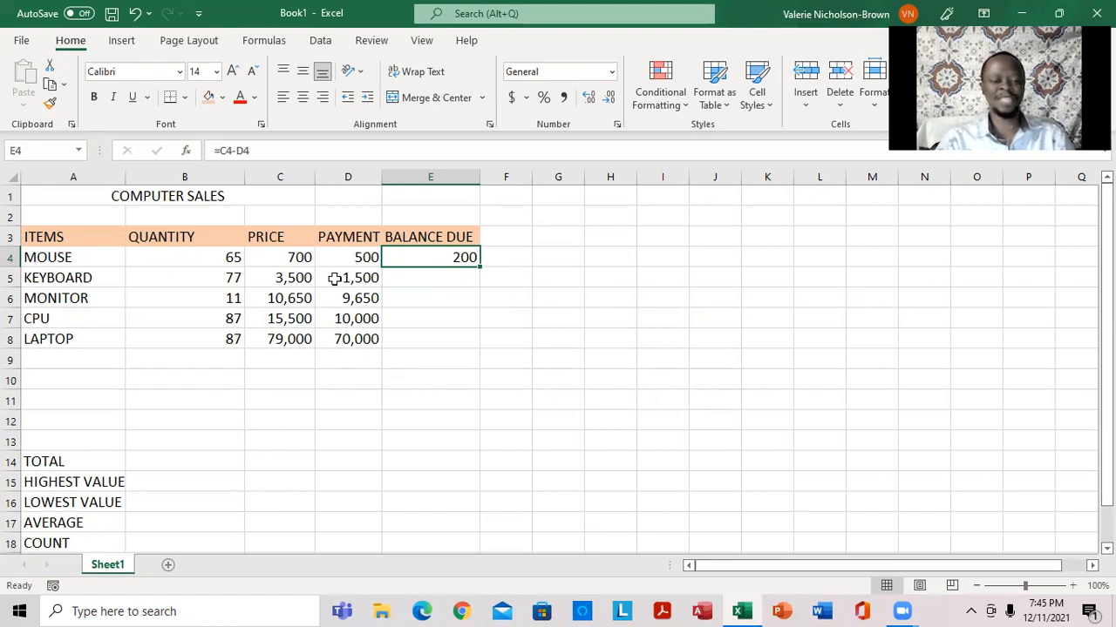
pyautogui.click(482, 260)
pyautogui.click(462, 260)
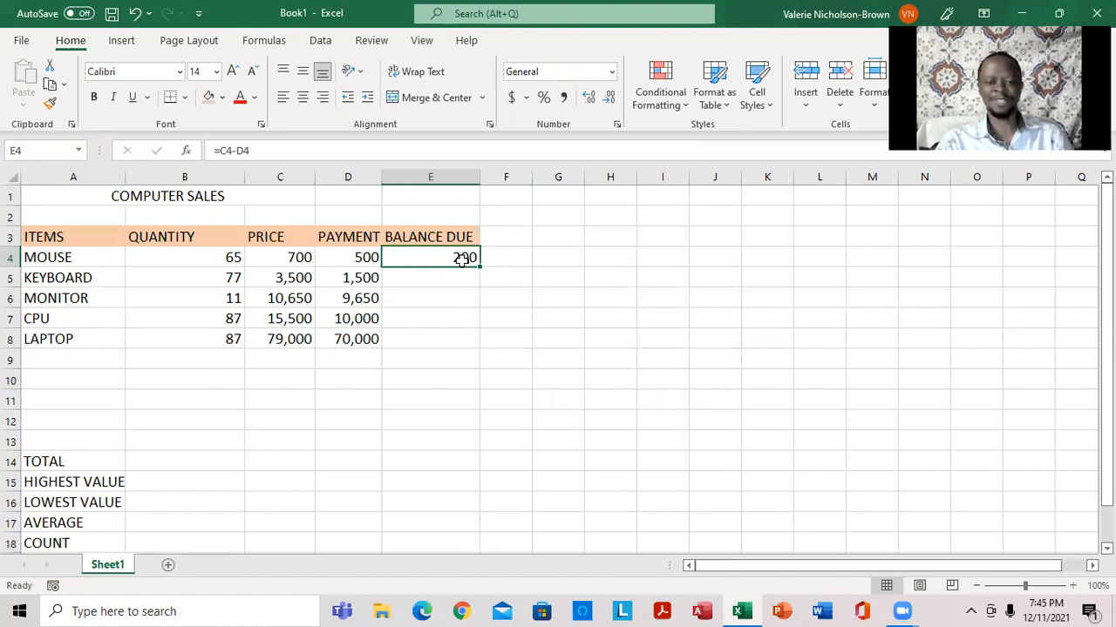
pyautogui.moveTo(477, 268); pyautogui.dragTo(470, 342)
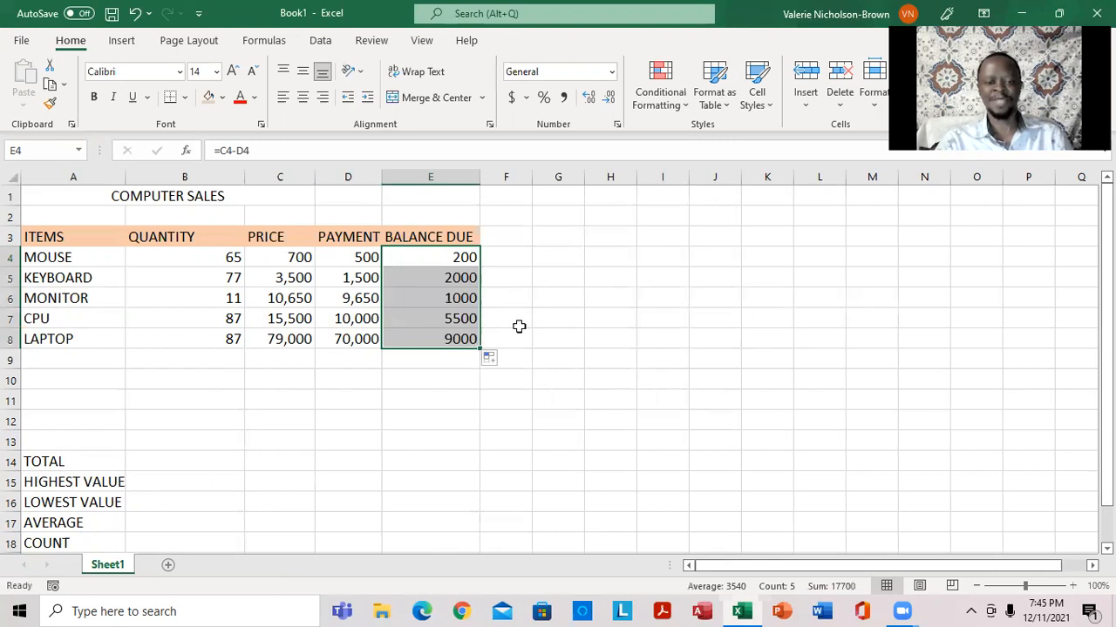
pyautogui.click(518, 291)
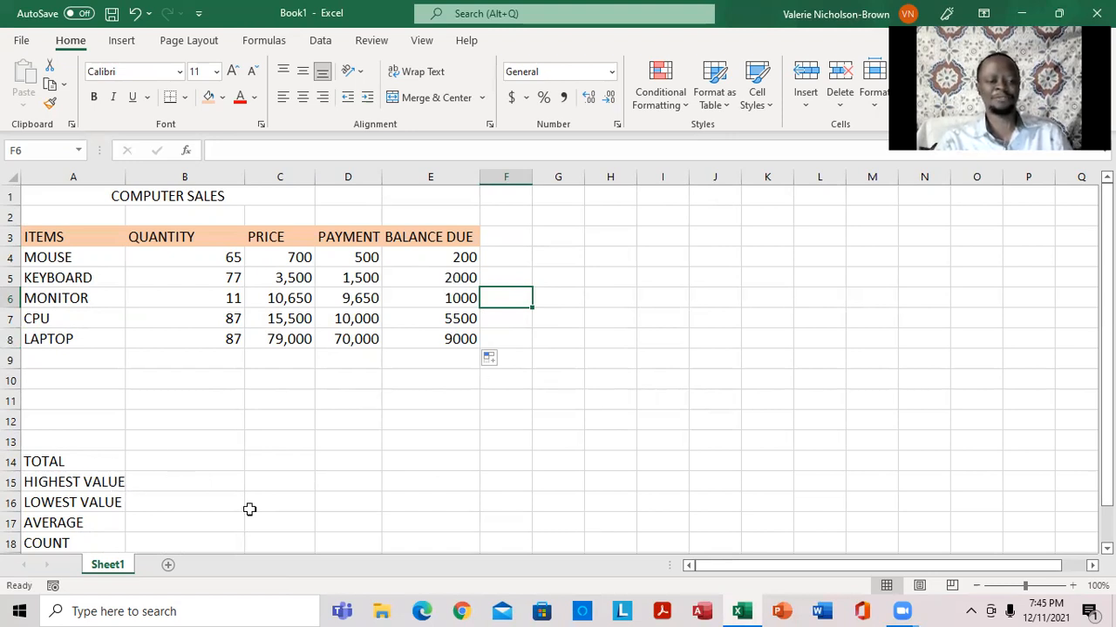
# Total the quantities in B14 with the formula =SUM(B4:B8)
pyautogui.scroll(-1, 654, 521)
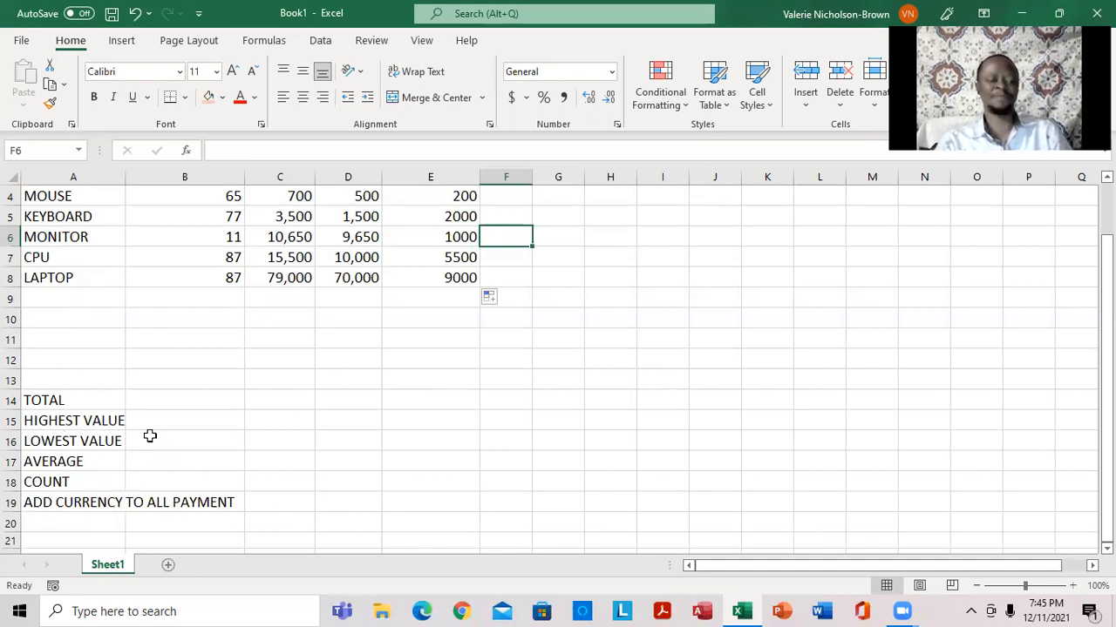
pyautogui.click(207, 398)
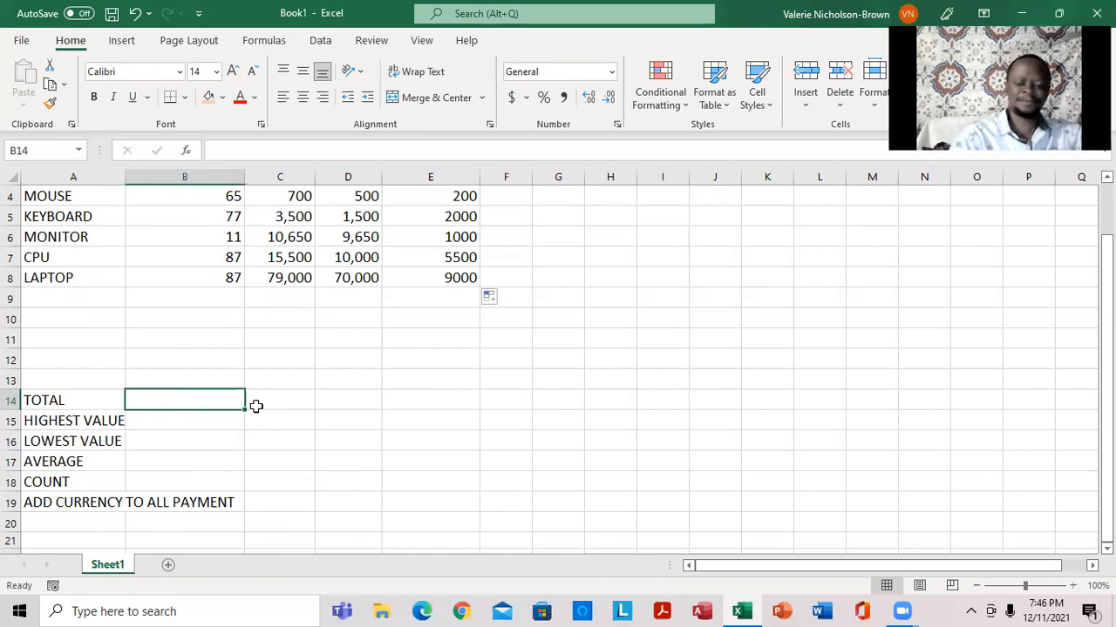
pyautogui.write('=')
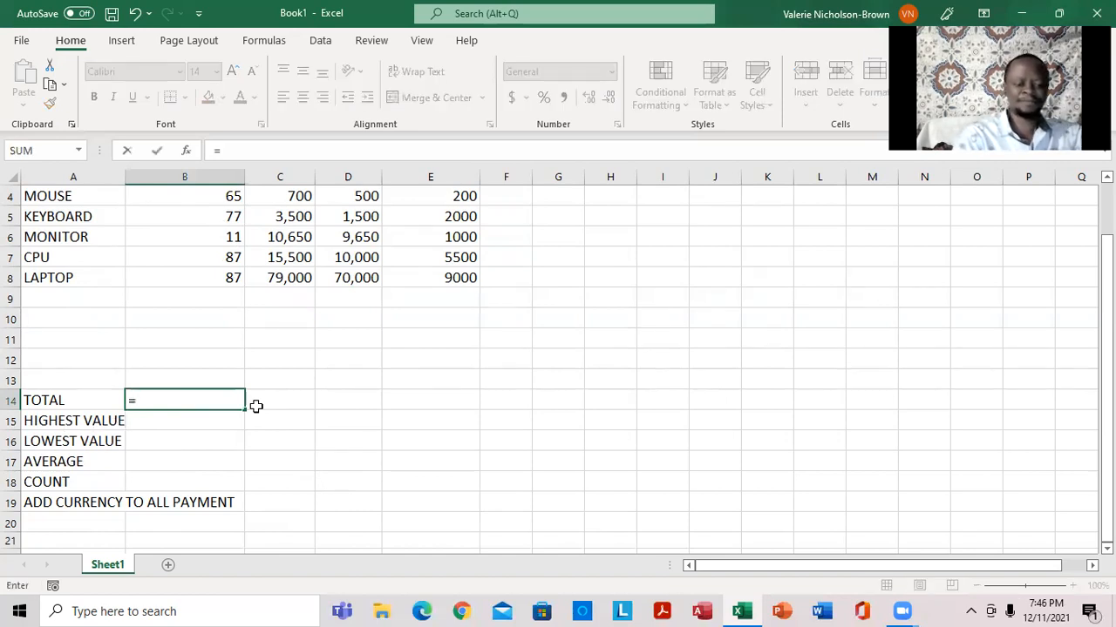
pyautogui.write('s')
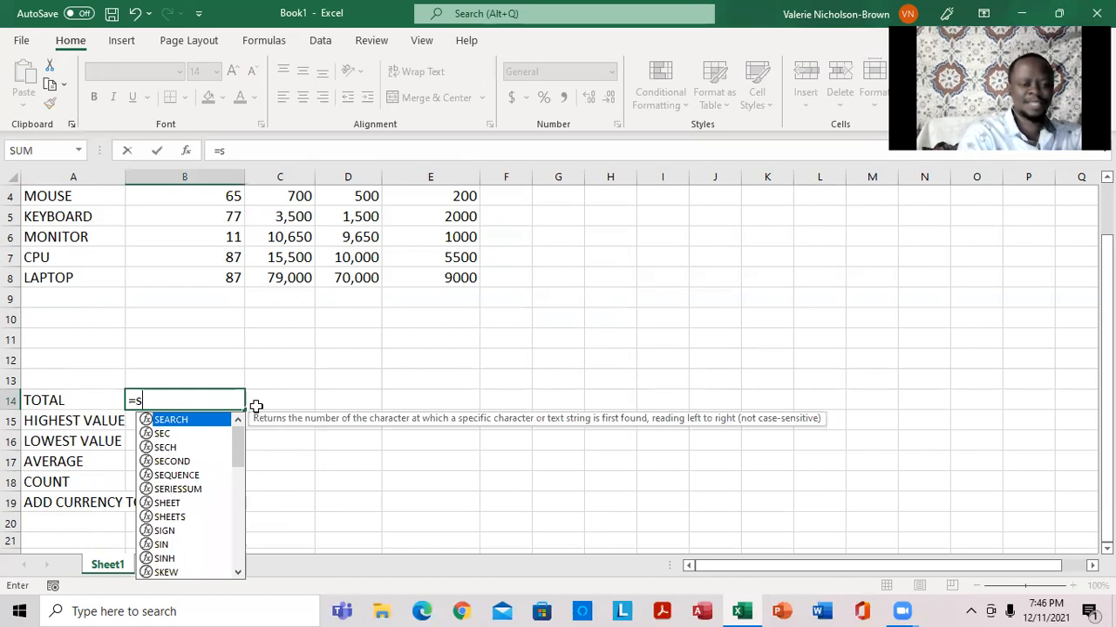
pyautogui.write('um')
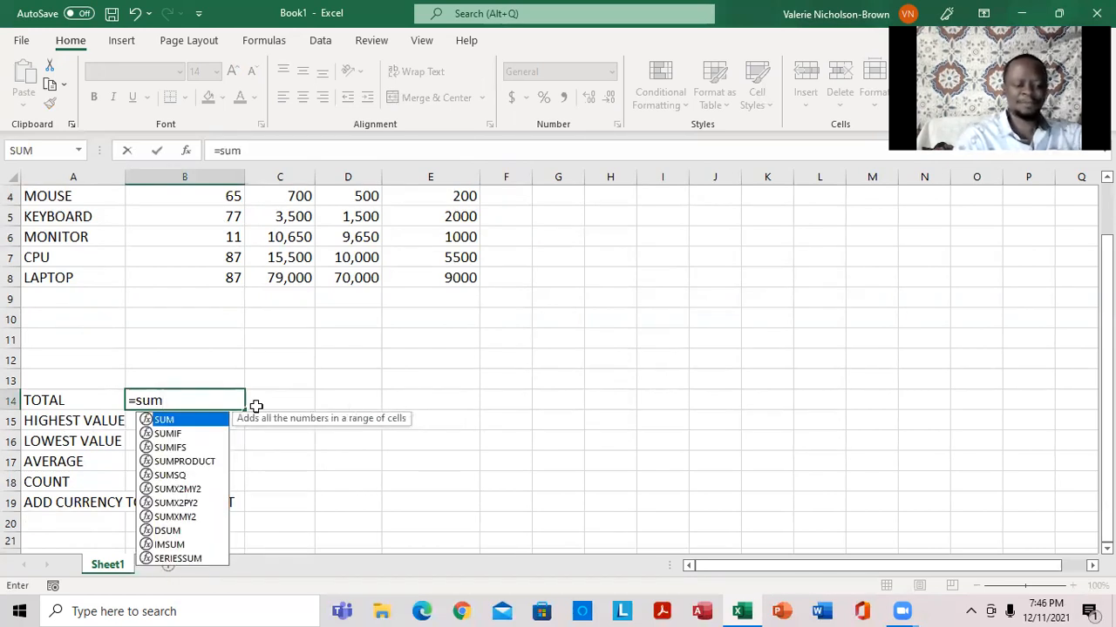
pyautogui.write('(')
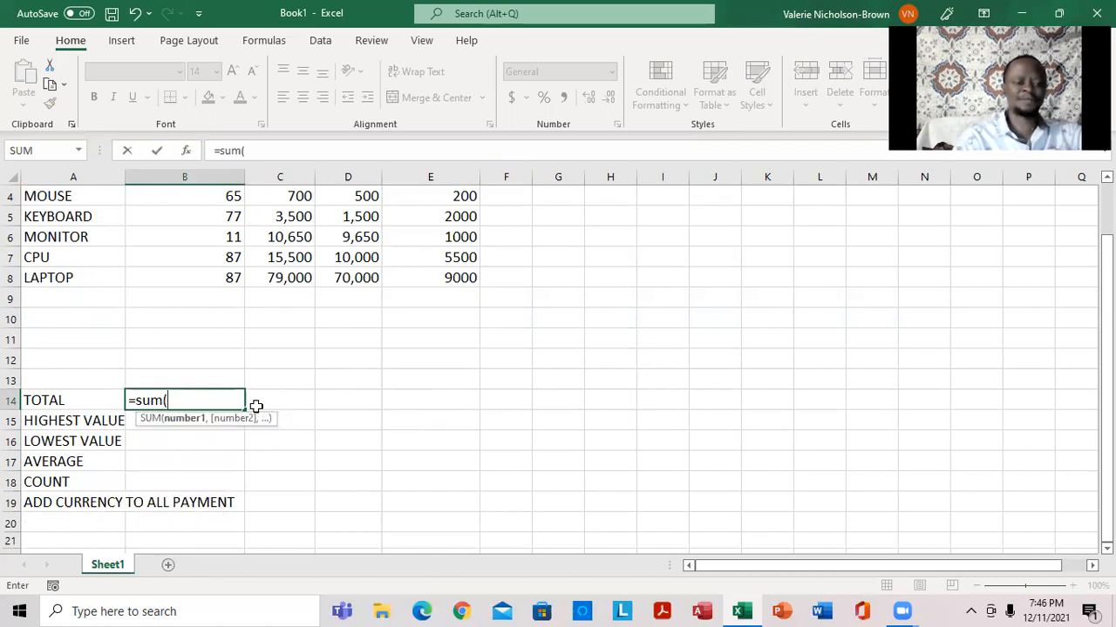
pyautogui.click(217, 275)
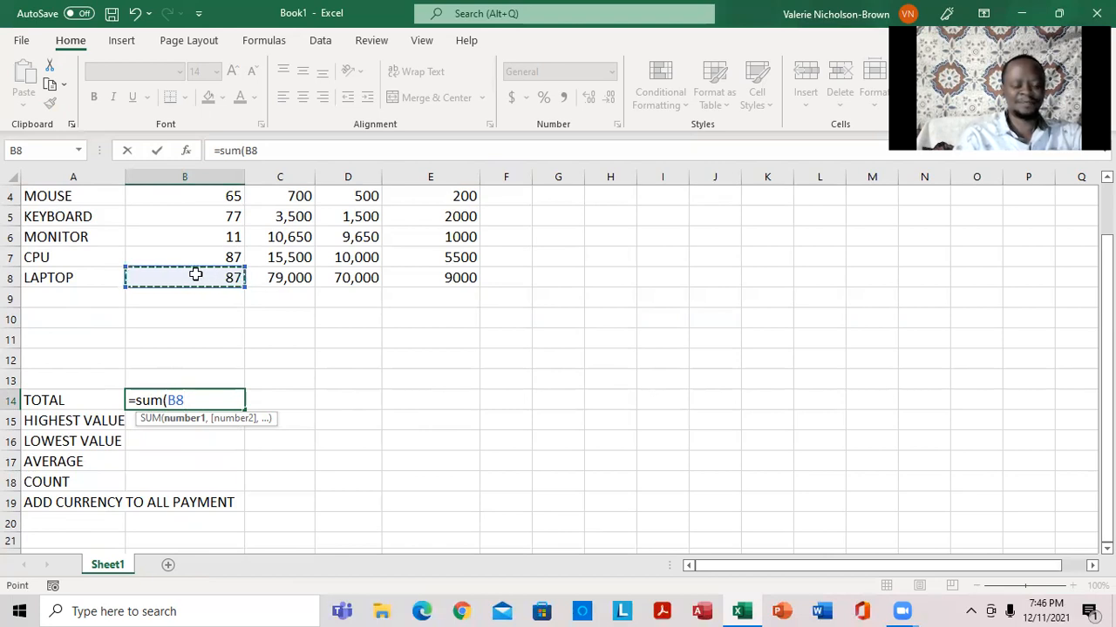
pyautogui.moveTo(184, 270); pyautogui.dragTo(189, 202)
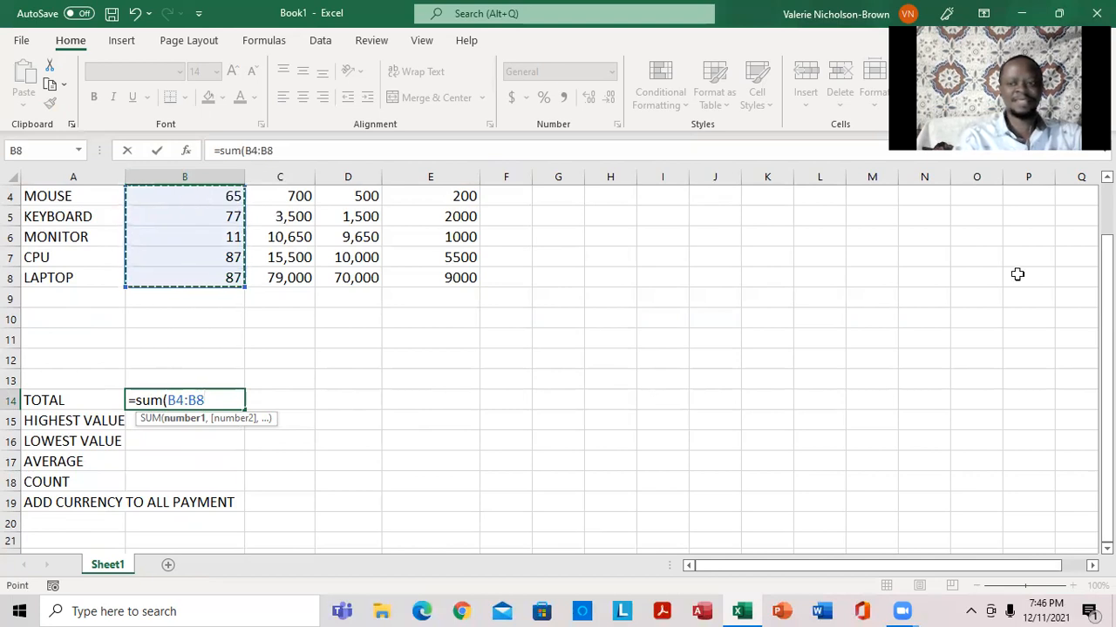
pyautogui.scroll(1, 712, 400)
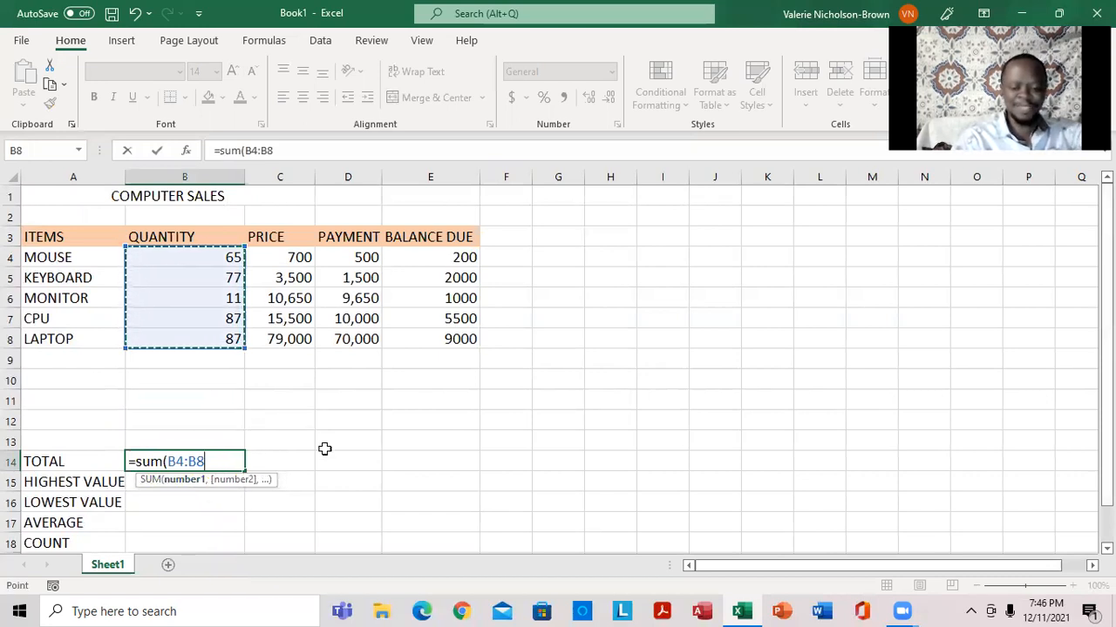
pyautogui.write(')')
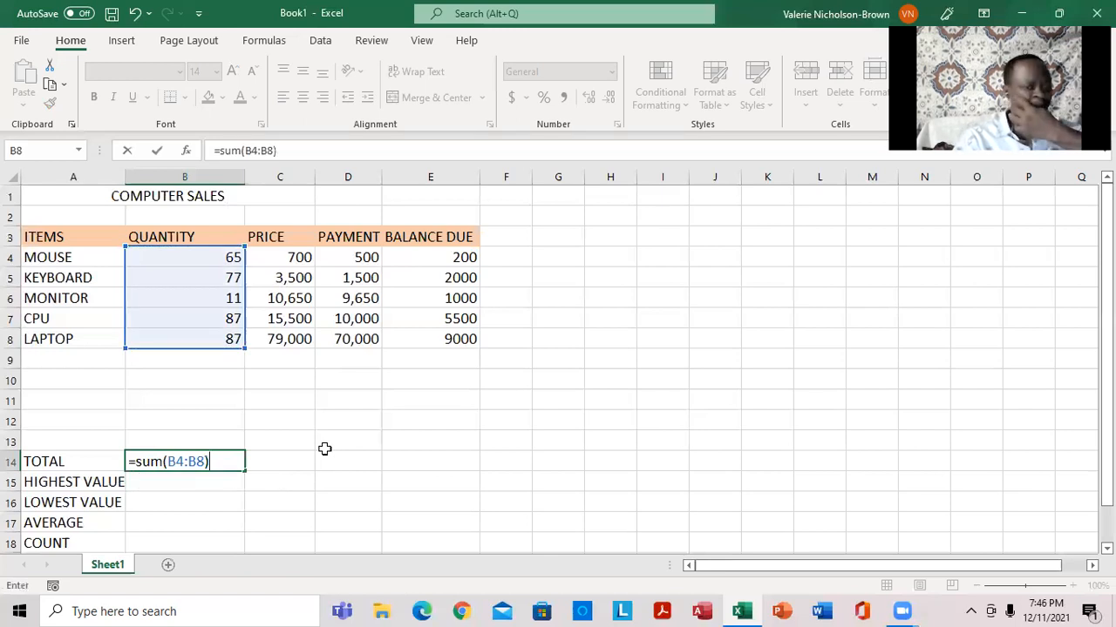
pyautogui.press('Return')
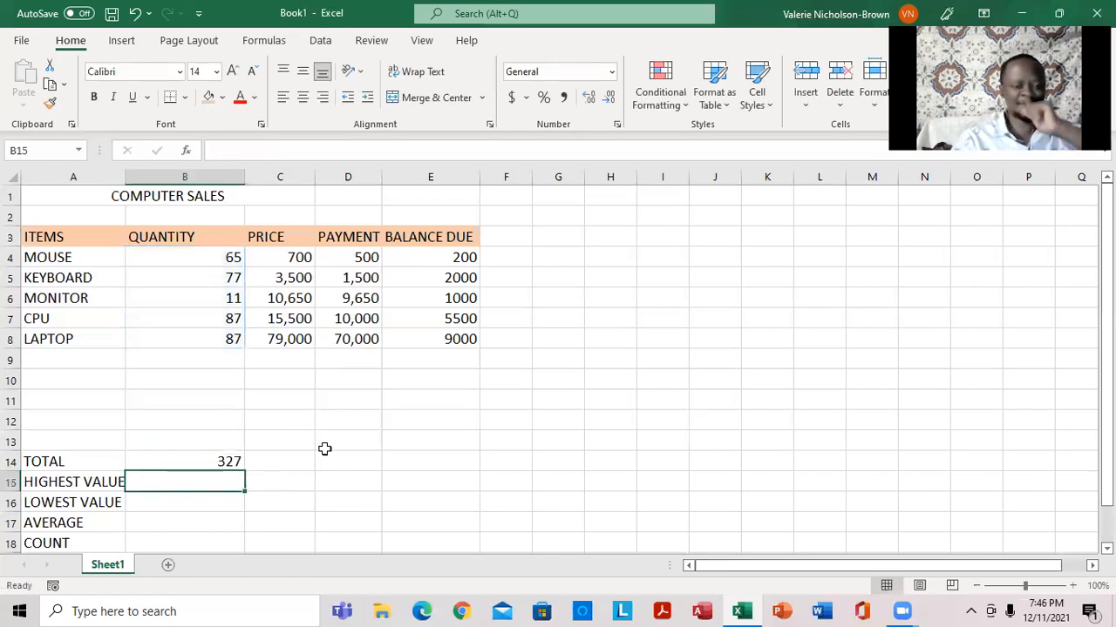
# Clear the quantity total formula from B14 and leave that cell selected
pyautogui.click(227, 461)
pyautogui.press('BackSpace')
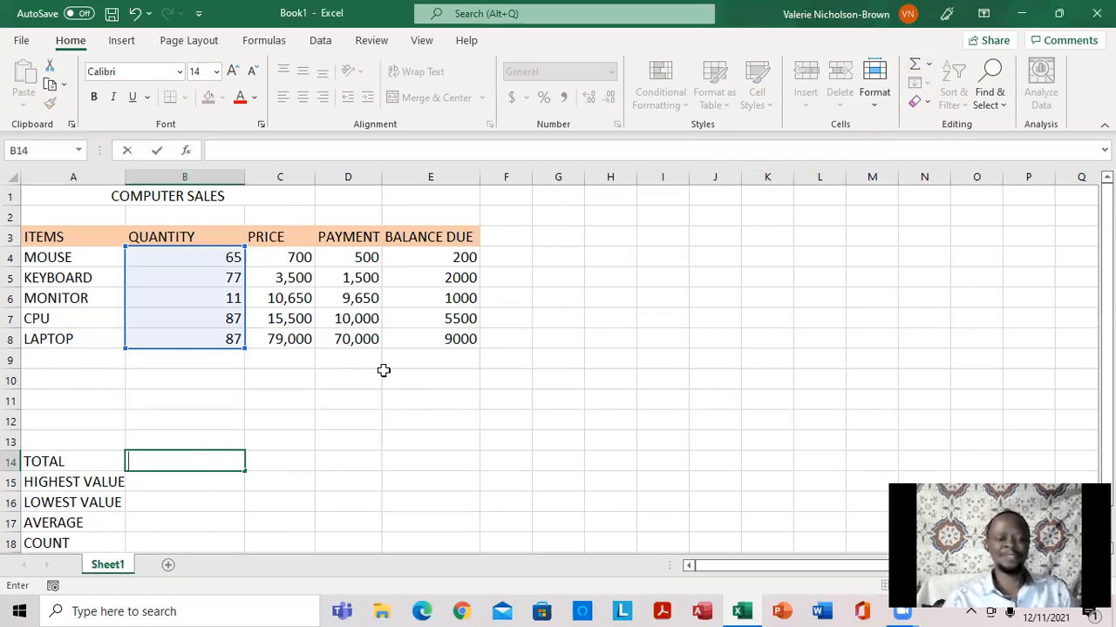
pyautogui.click(188, 495)
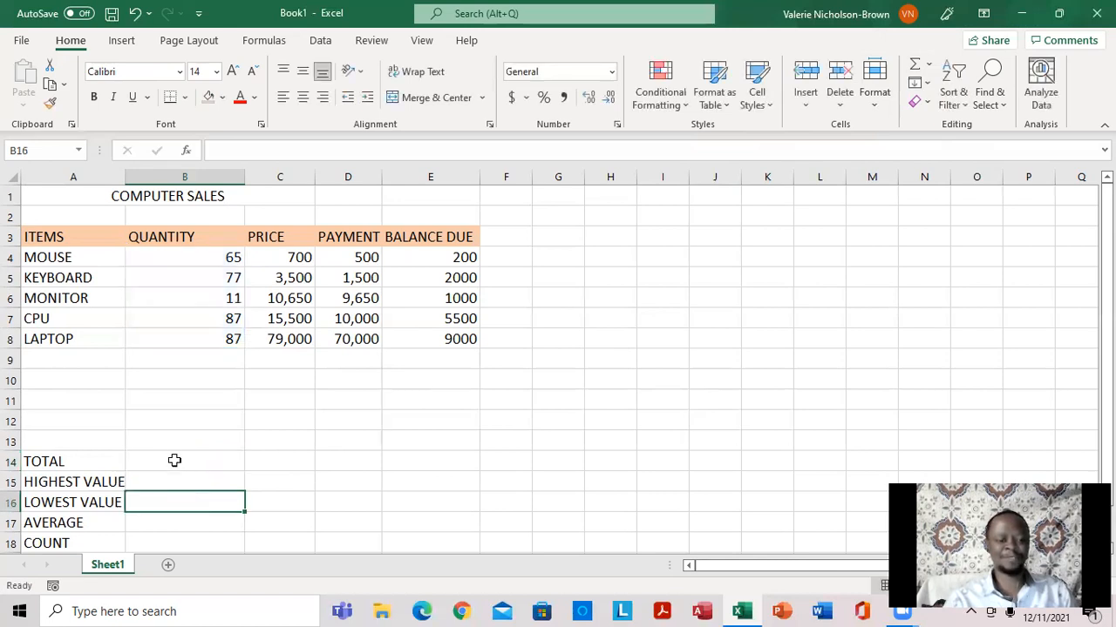
pyautogui.click(174, 459)
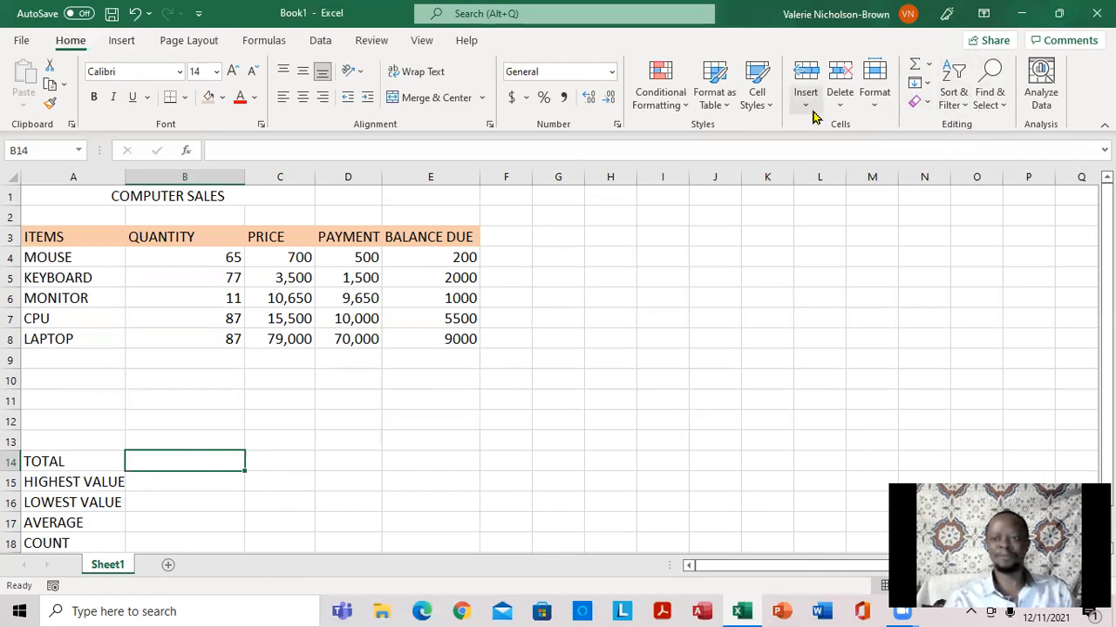
# Total the quantities in B14 with the AutoSum formula =SUM(B4:B13) and copy it across through E14
pyautogui.click(929, 67)
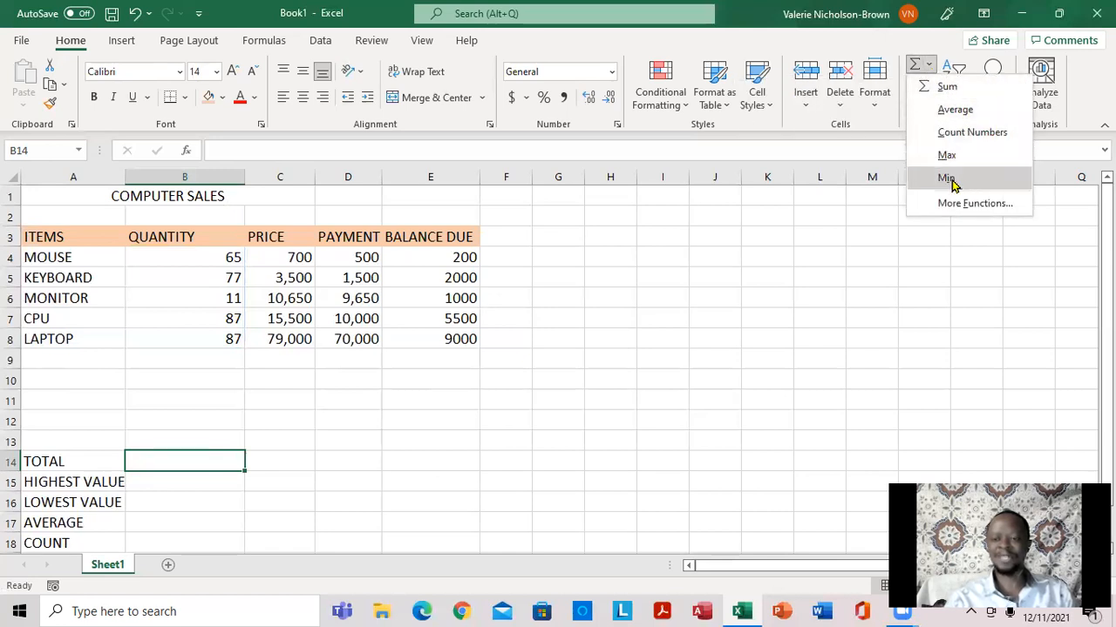
pyautogui.click(960, 88)
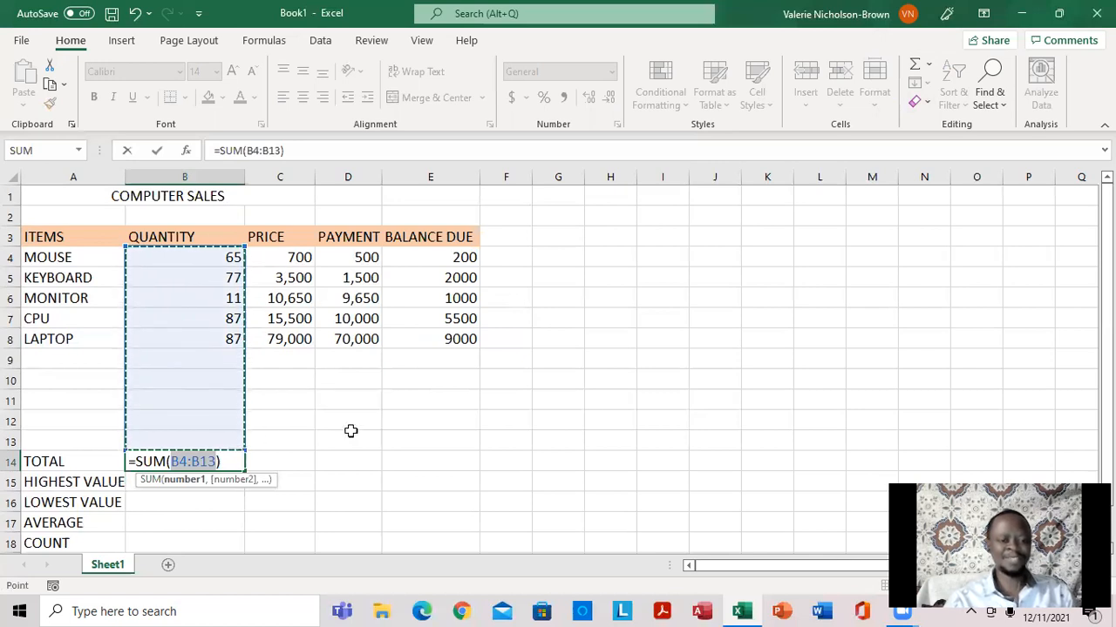
pyautogui.press('Return')
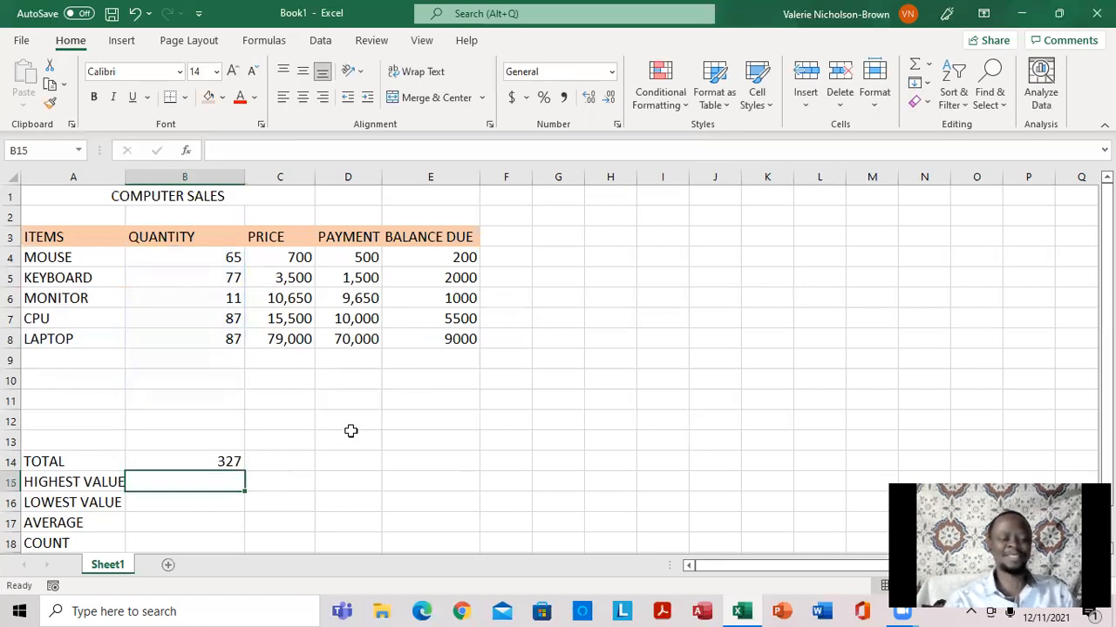
pyautogui.click(216, 466)
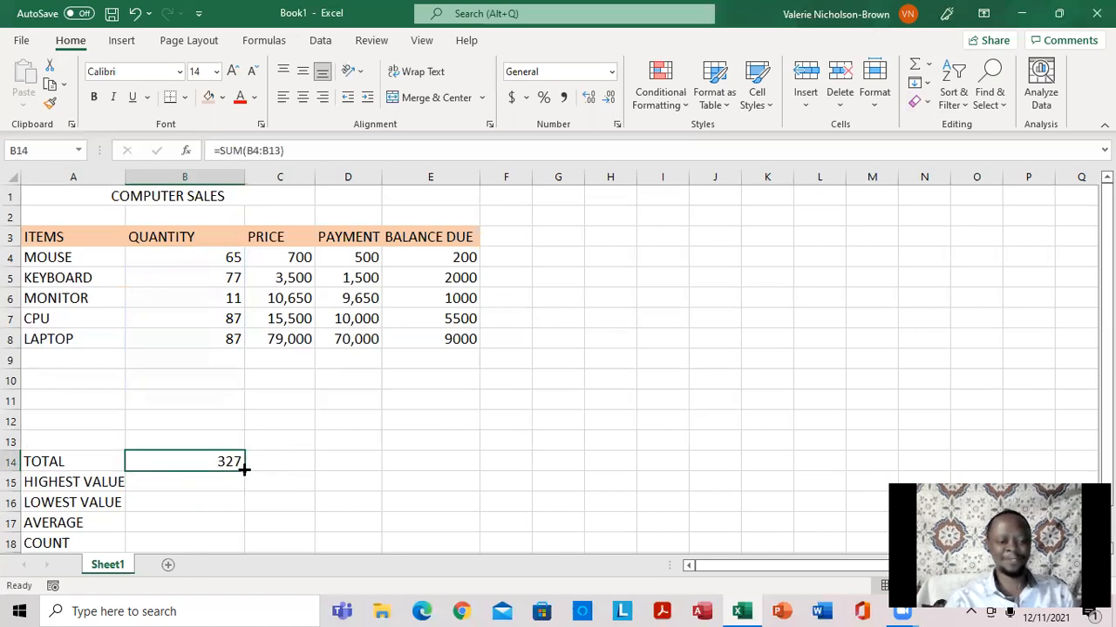
pyautogui.moveTo(245, 468); pyautogui.dragTo(473, 459)
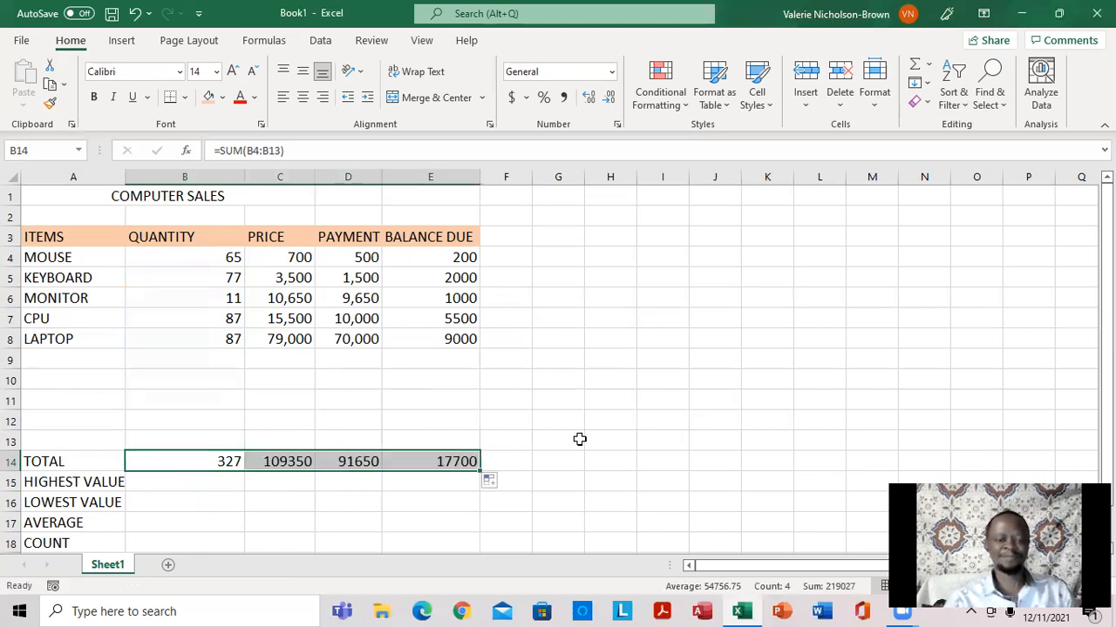
# Find the highest quantity in B15 by entering the formula =max(b4:b8)
pyautogui.click(163, 485)
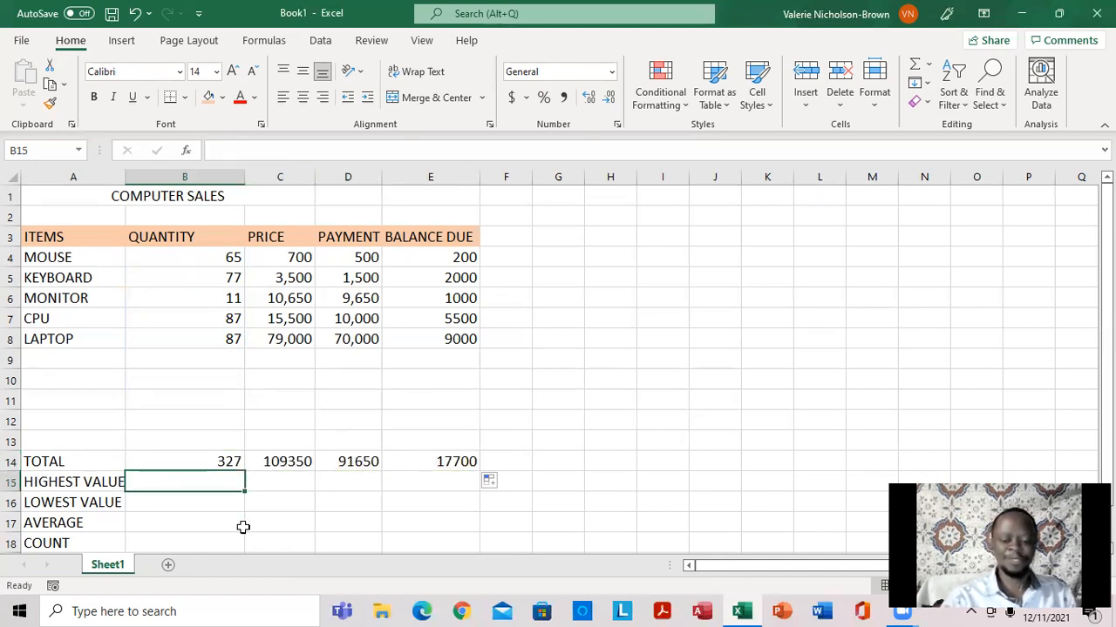
pyautogui.write('=')
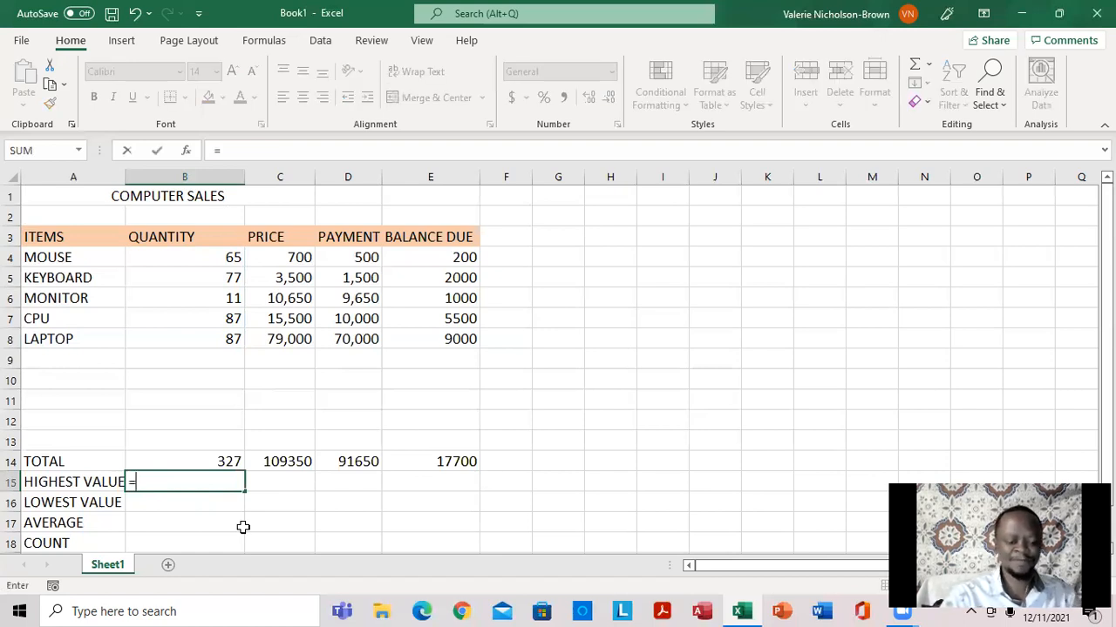
pyautogui.write('max')
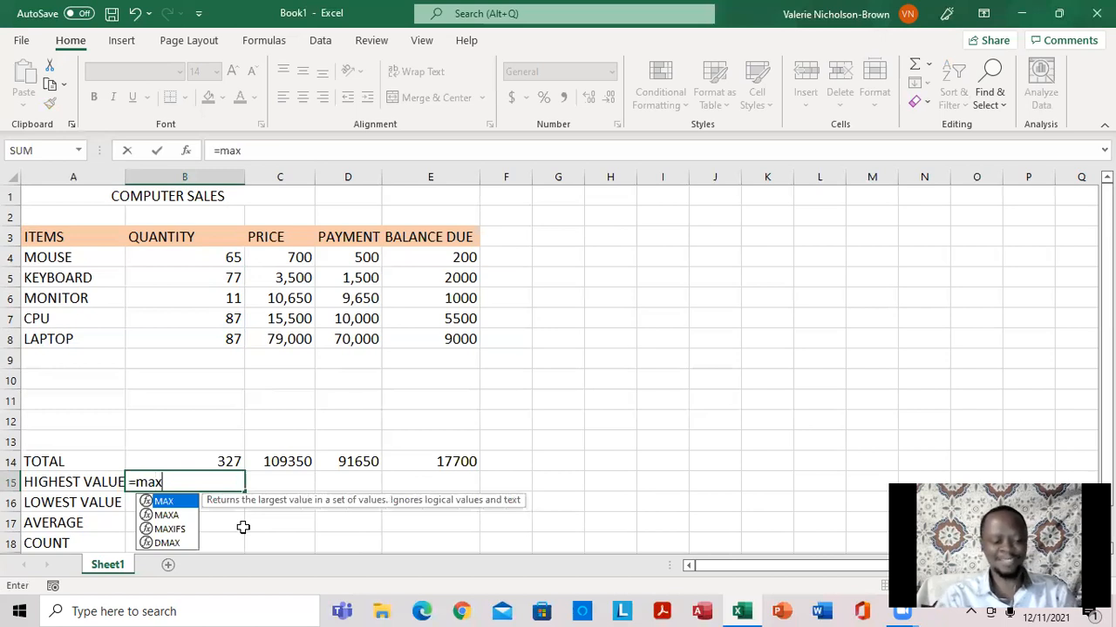
pyautogui.write('(')
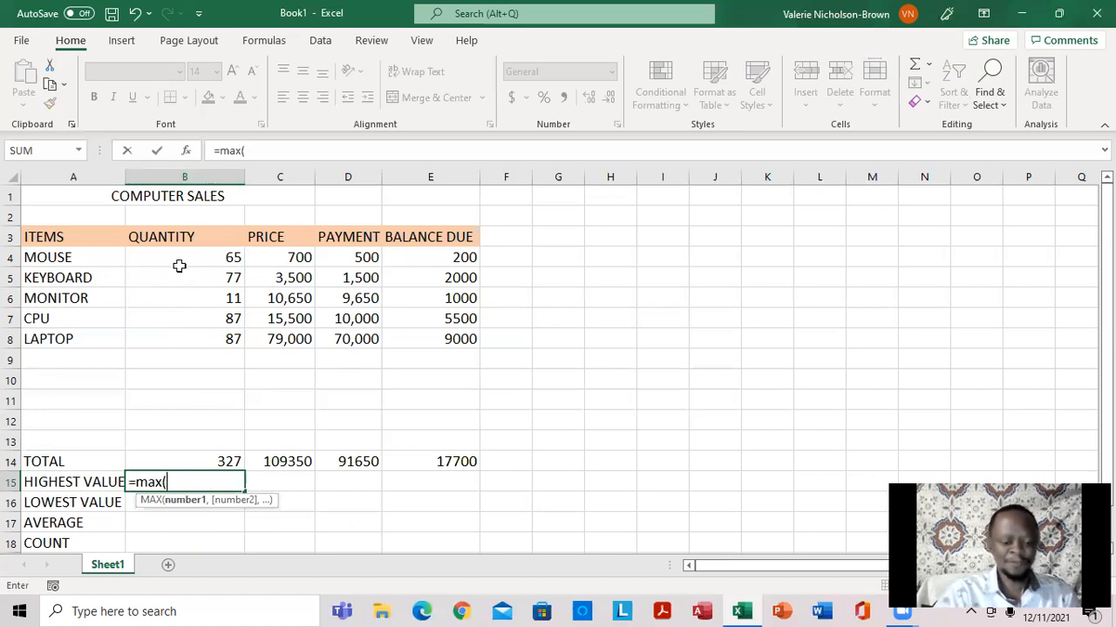
pyautogui.write('b4')
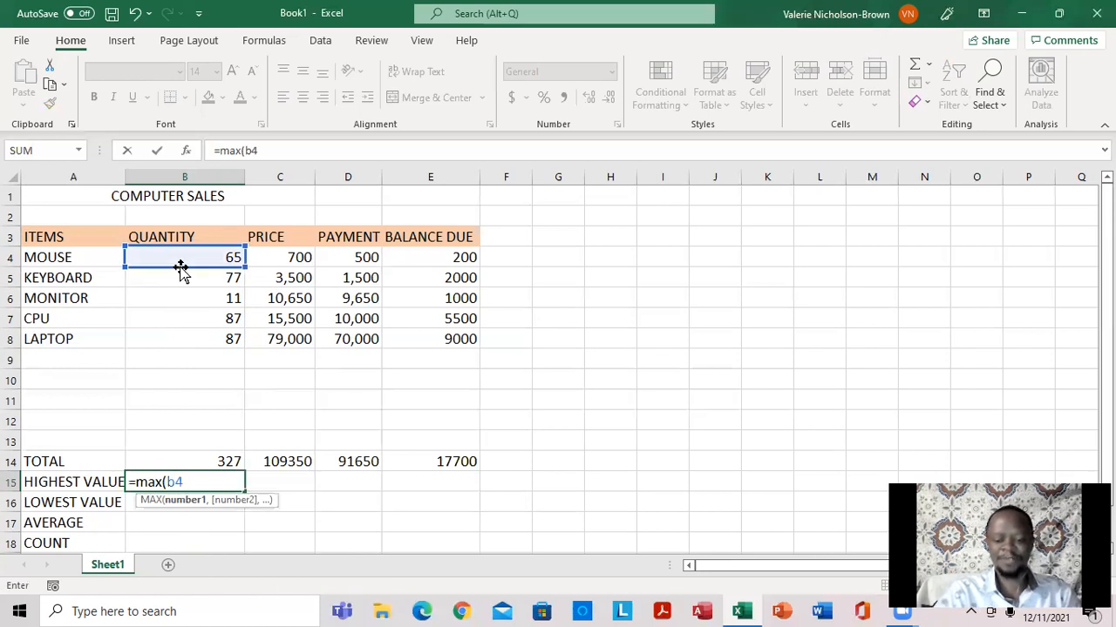
pyautogui.write(':')
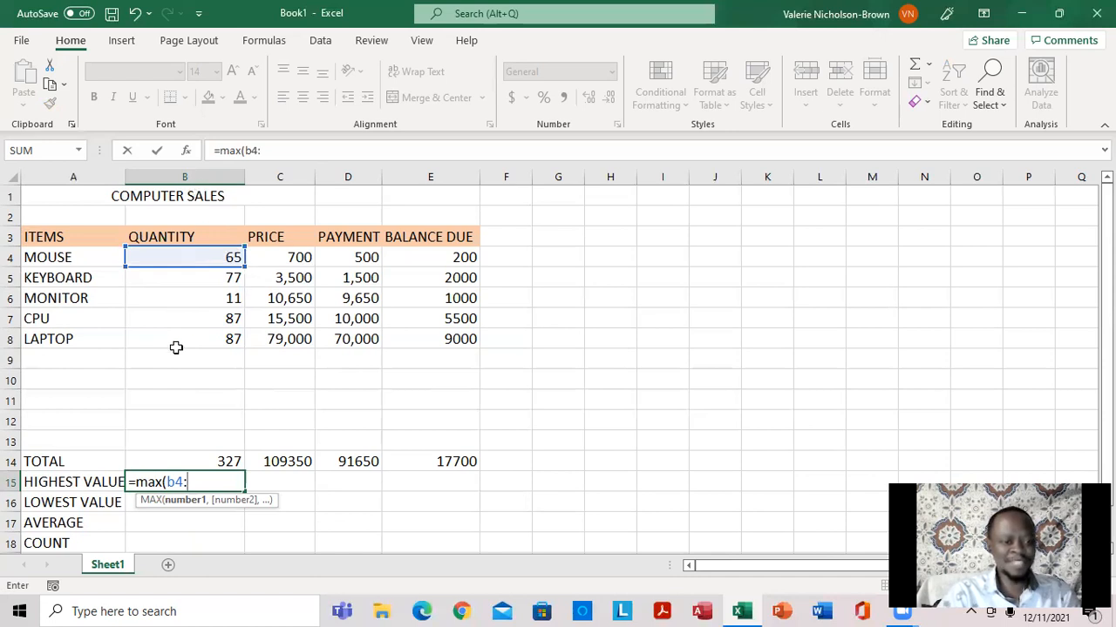
pyautogui.write('b')
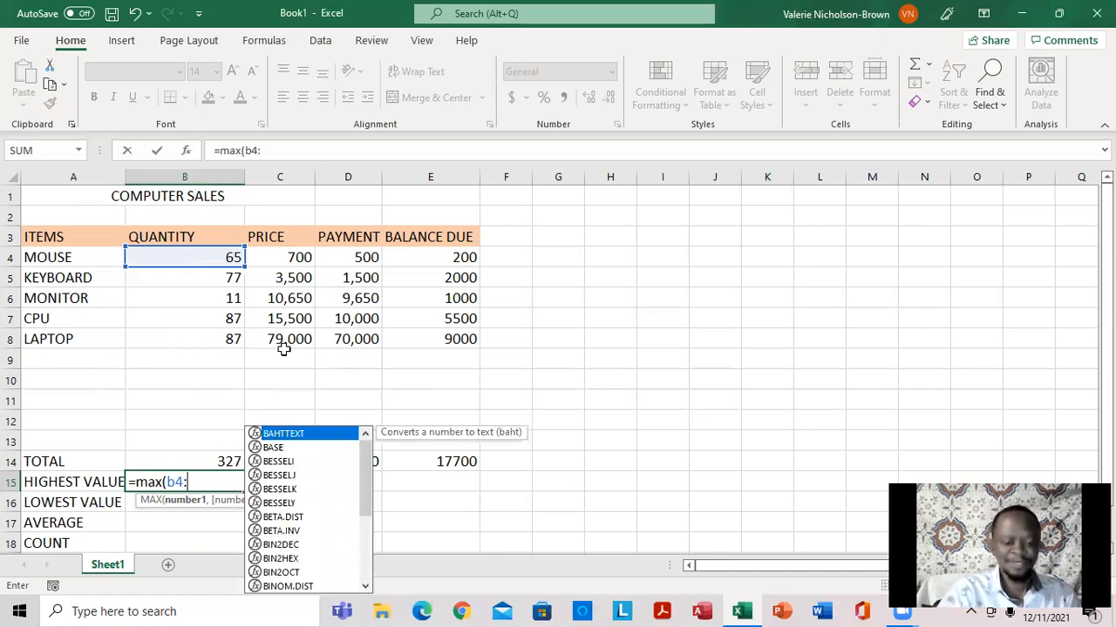
pyautogui.write('8')
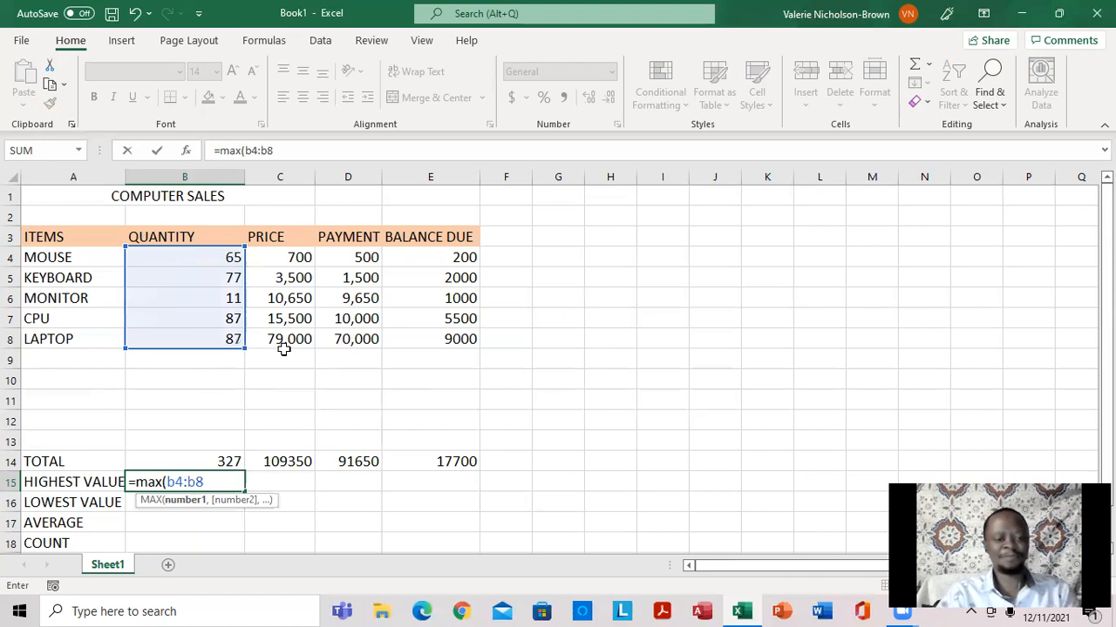
pyautogui.write(')')
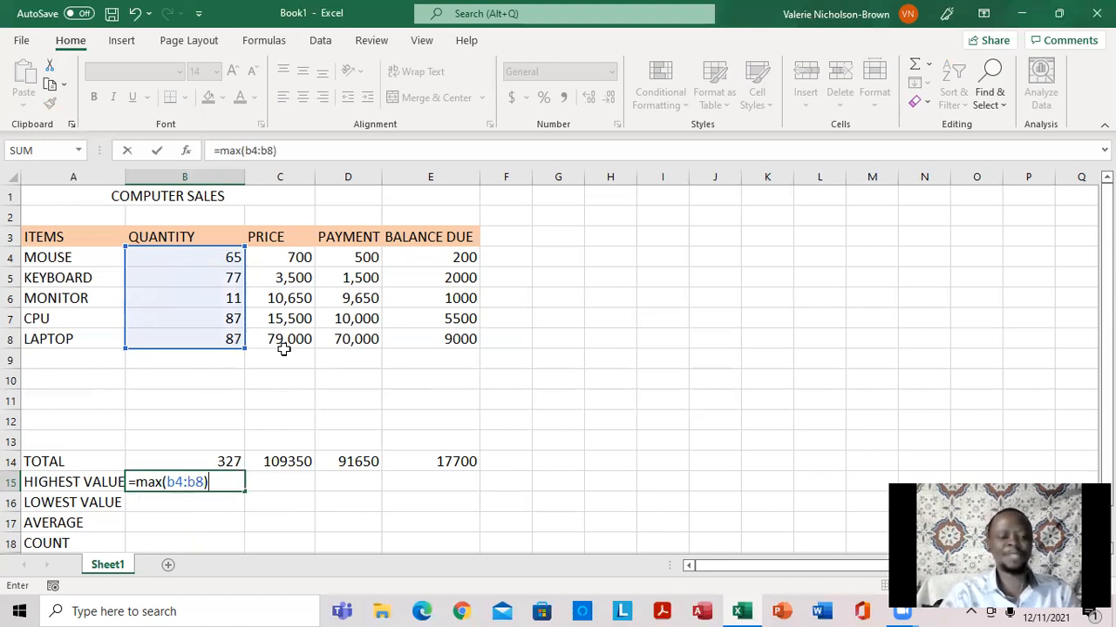
pyautogui.press('Return')
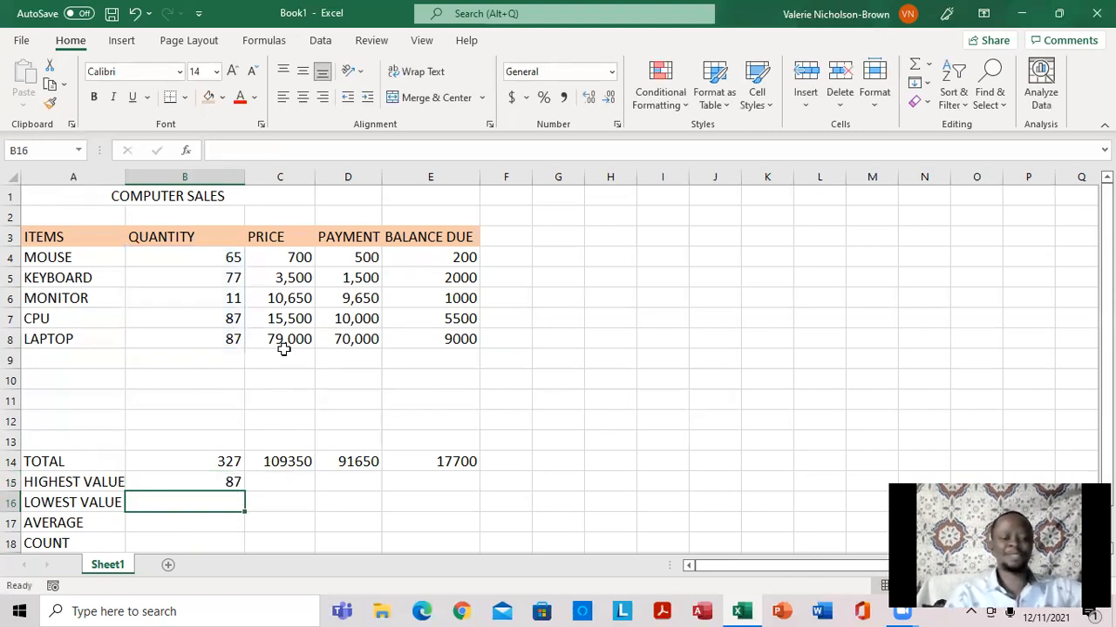
# Clear the highest quantity formula from B15 and leave that cell selected
pyautogui.click(223, 481)
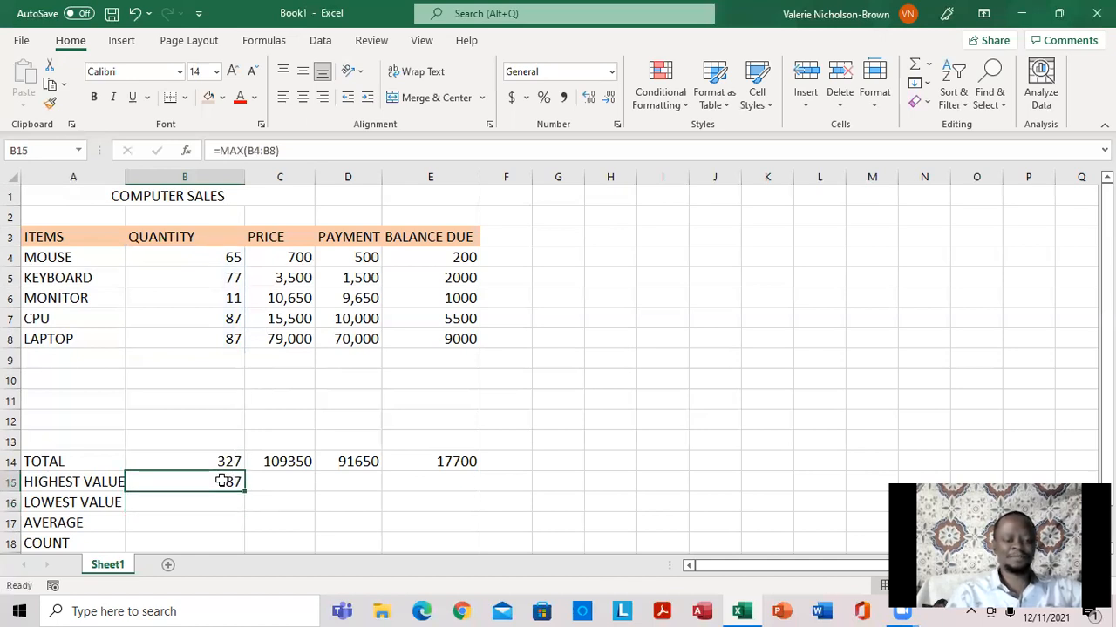
pyautogui.hotkey('ctrl', 'z')
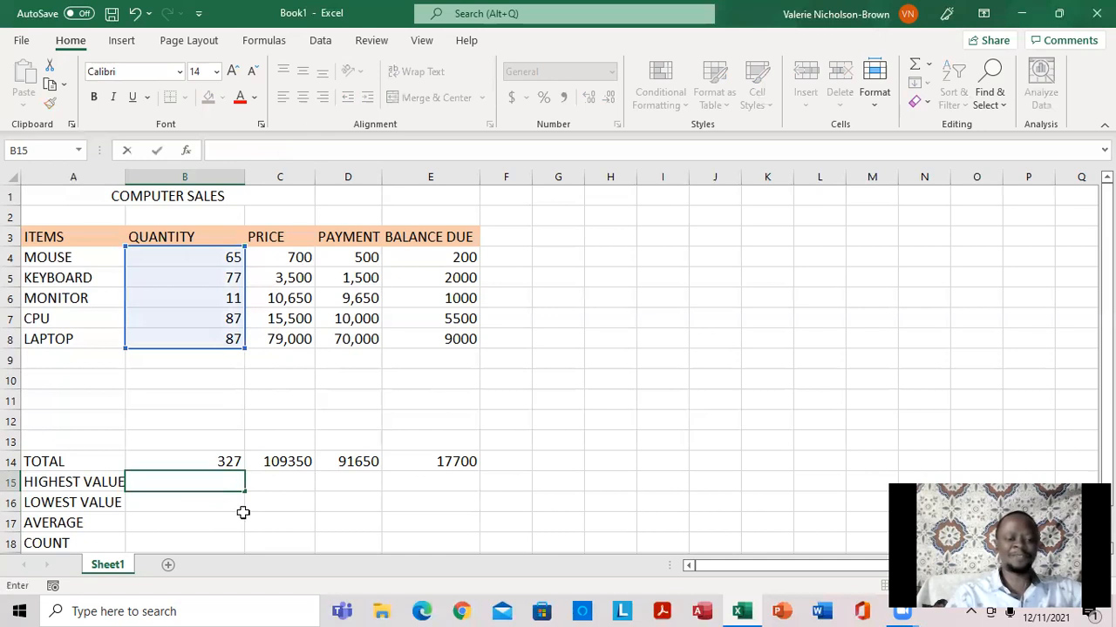
pyautogui.click(217, 499)
pyautogui.click(211, 480)
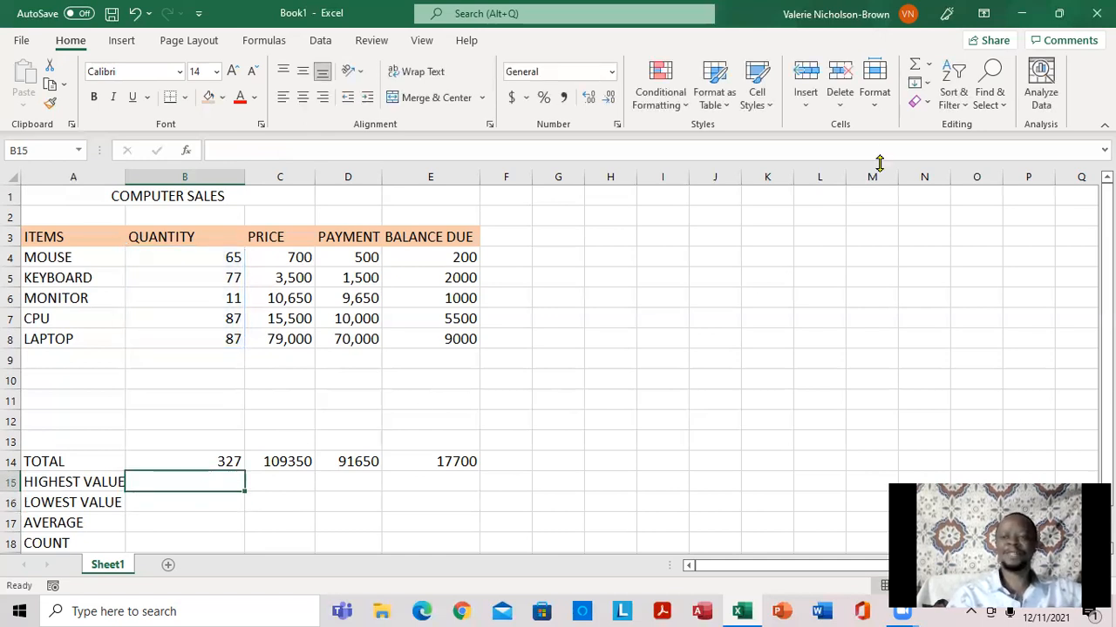
# Insert the built-in Max function in B15 over B4:B8 and copy the formula across through E15
pyautogui.click(929, 68)
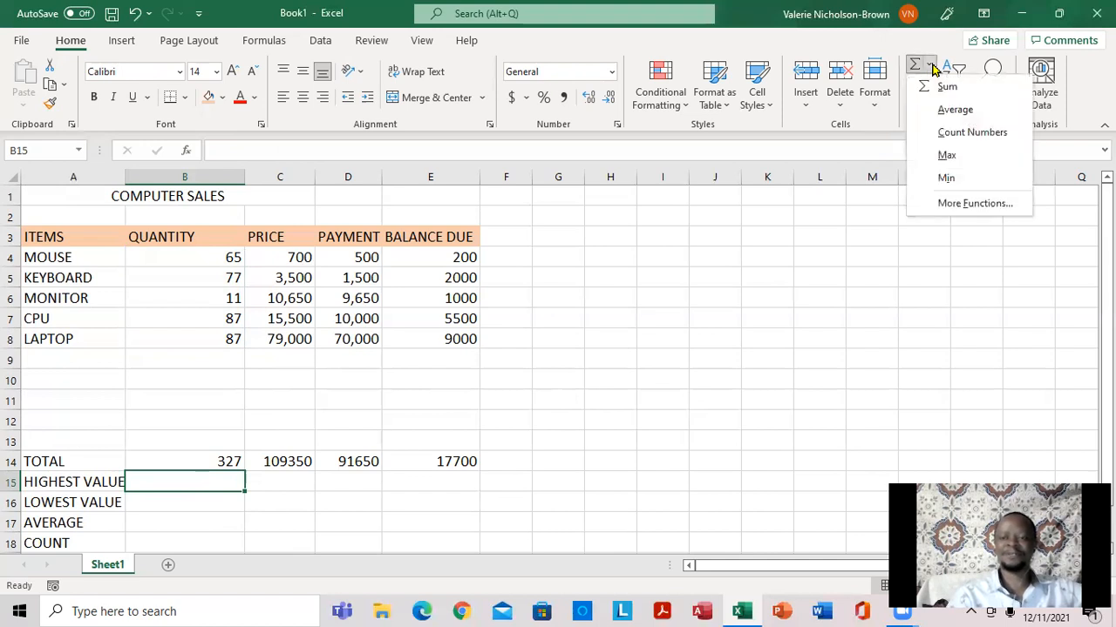
pyautogui.click(947, 156)
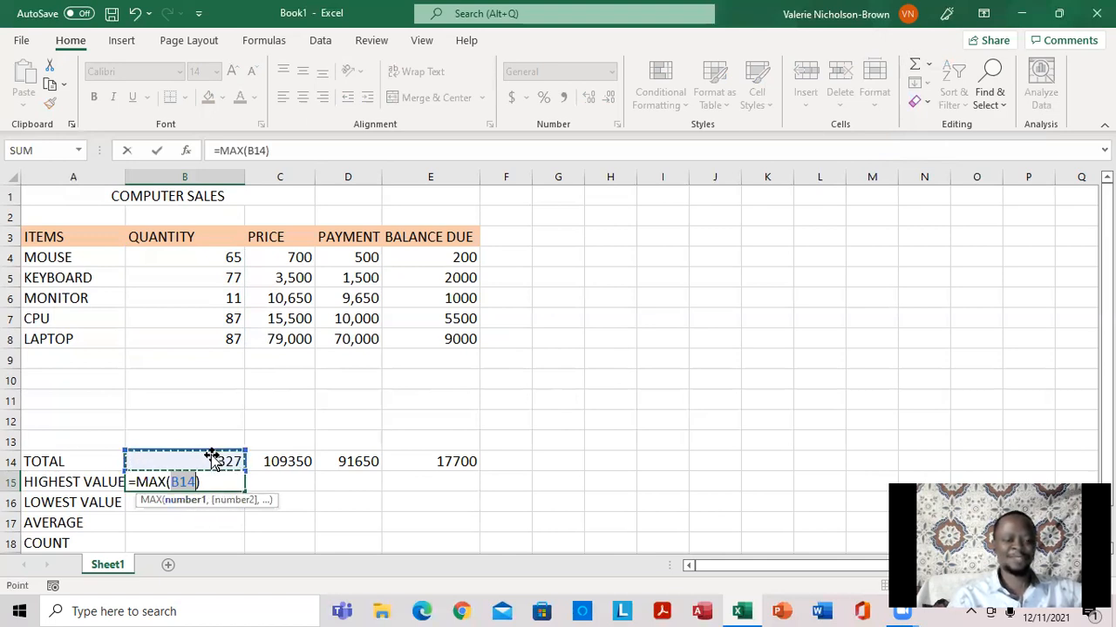
pyautogui.click(207, 337)
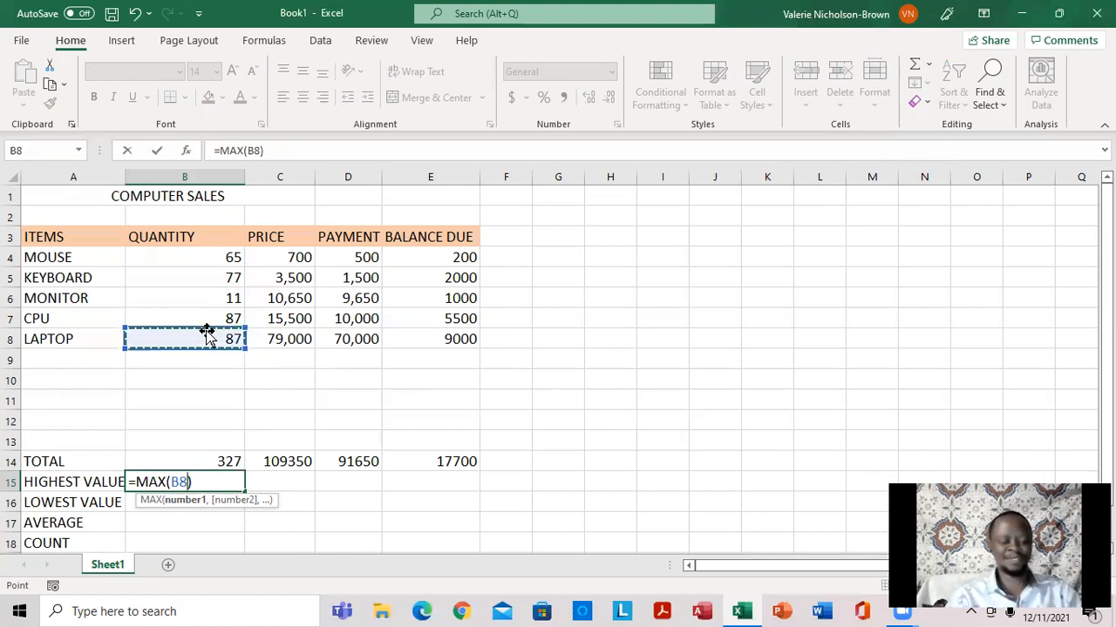
pyautogui.moveTo(206, 340); pyautogui.dragTo(210, 254)
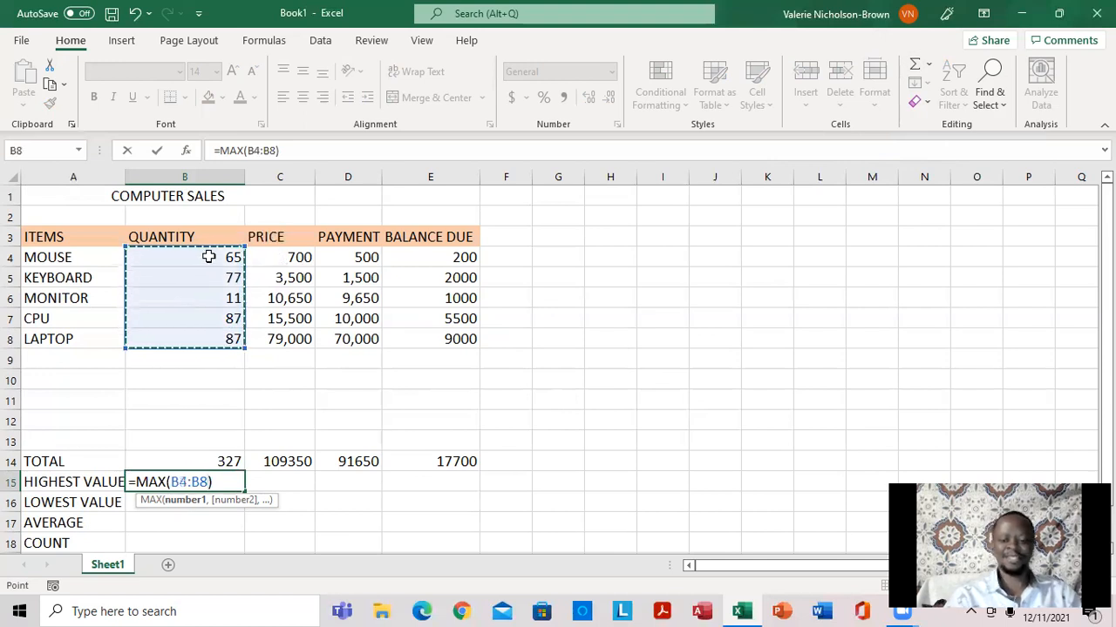
pyautogui.press('Return')
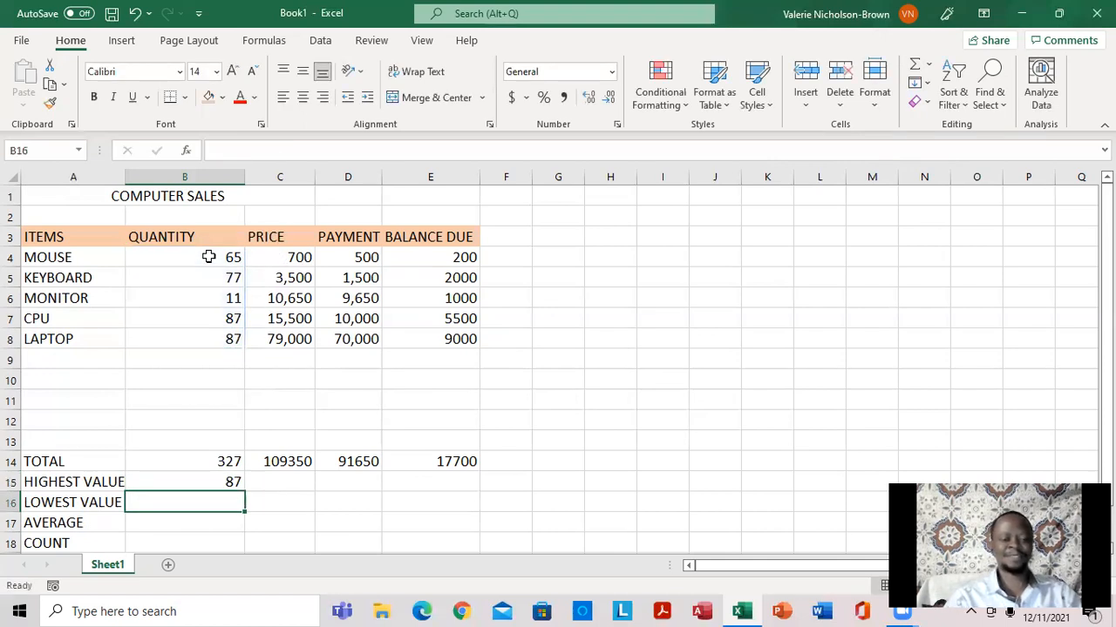
pyautogui.click(225, 482)
pyautogui.moveTo(247, 489); pyautogui.dragTo(441, 483)
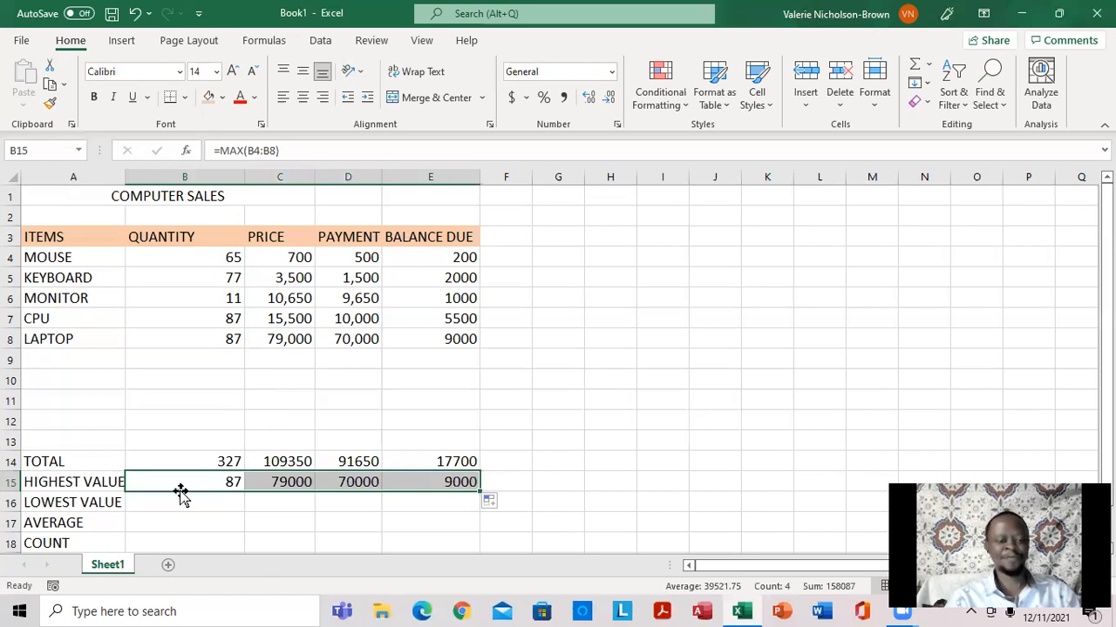
# Find the lowest quantity in B16 with the formula =min(b4:b8) and copy it across through E16
pyautogui.click(155, 510)
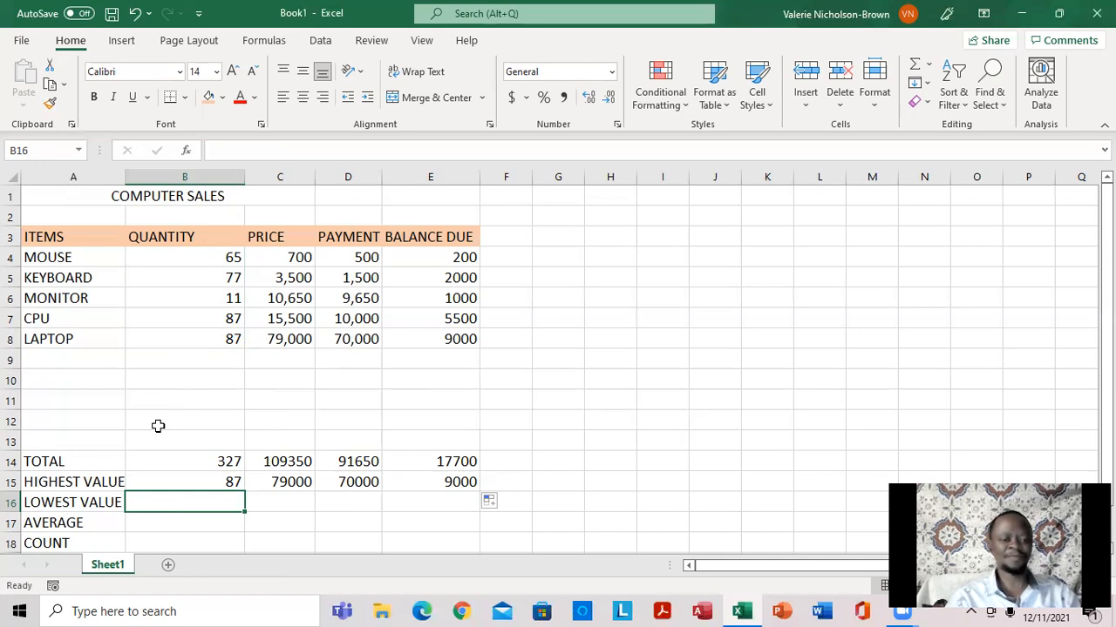
pyautogui.write('=')
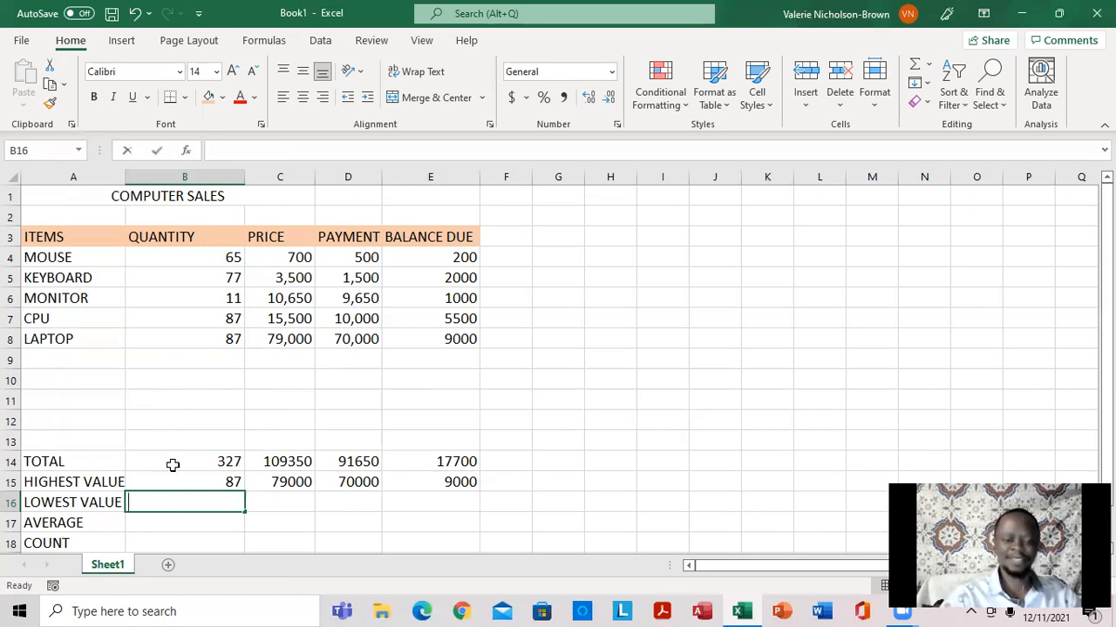
pyautogui.write('min')
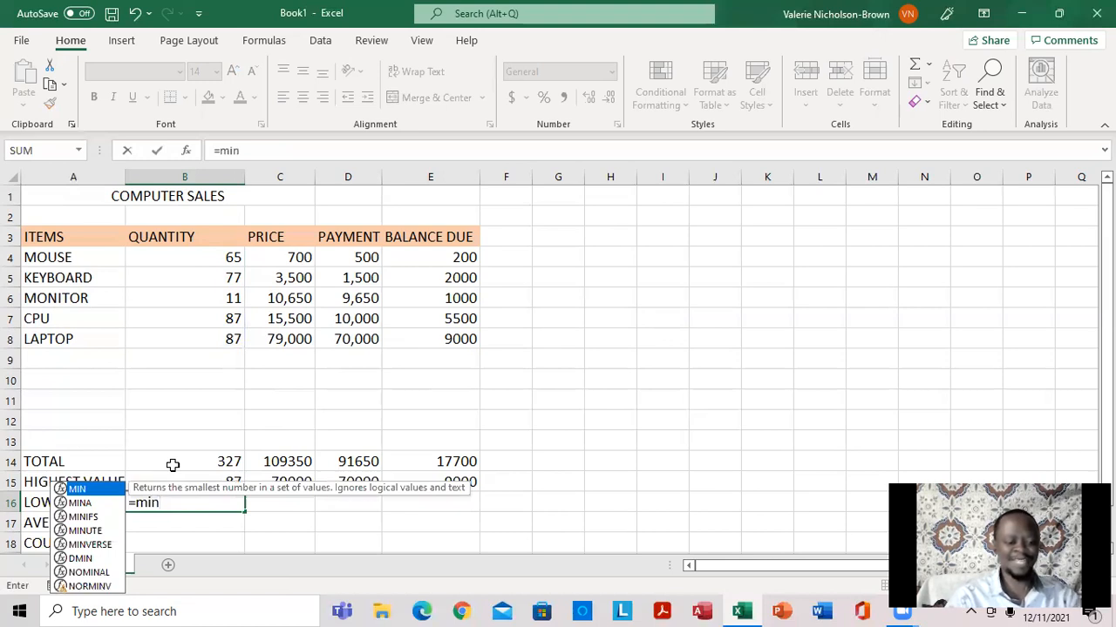
pyautogui.write('(')
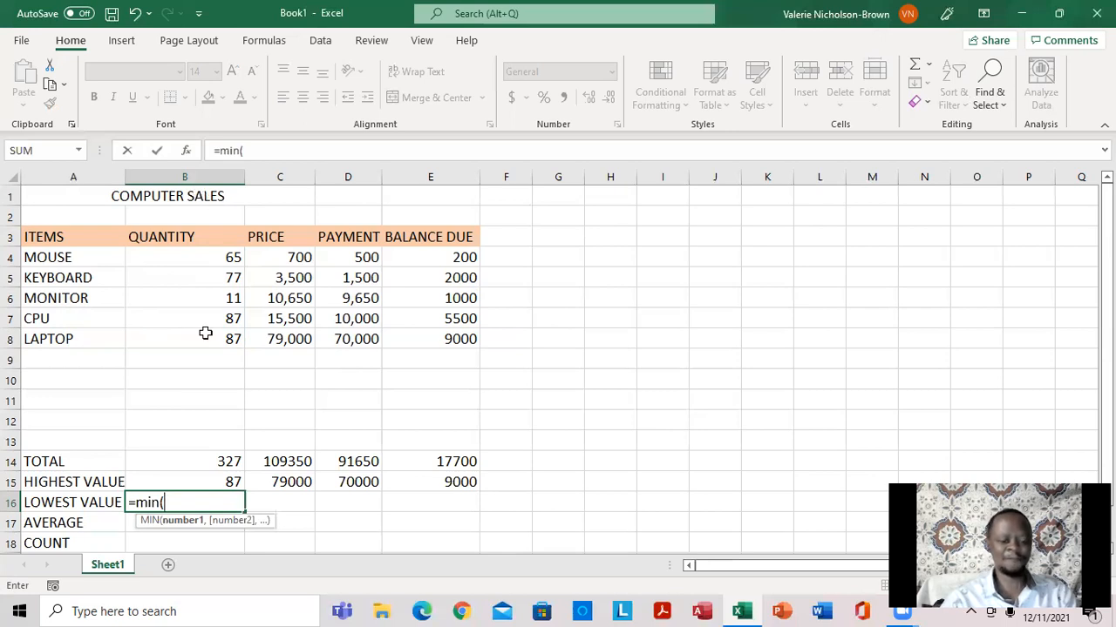
pyautogui.write('b4:')
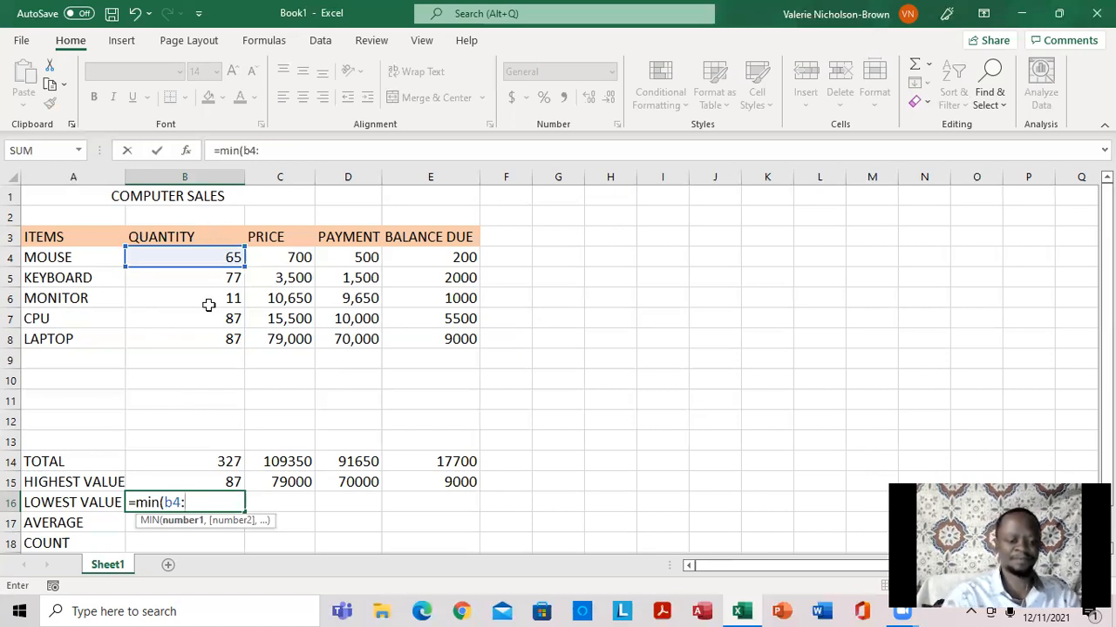
pyautogui.write('b')
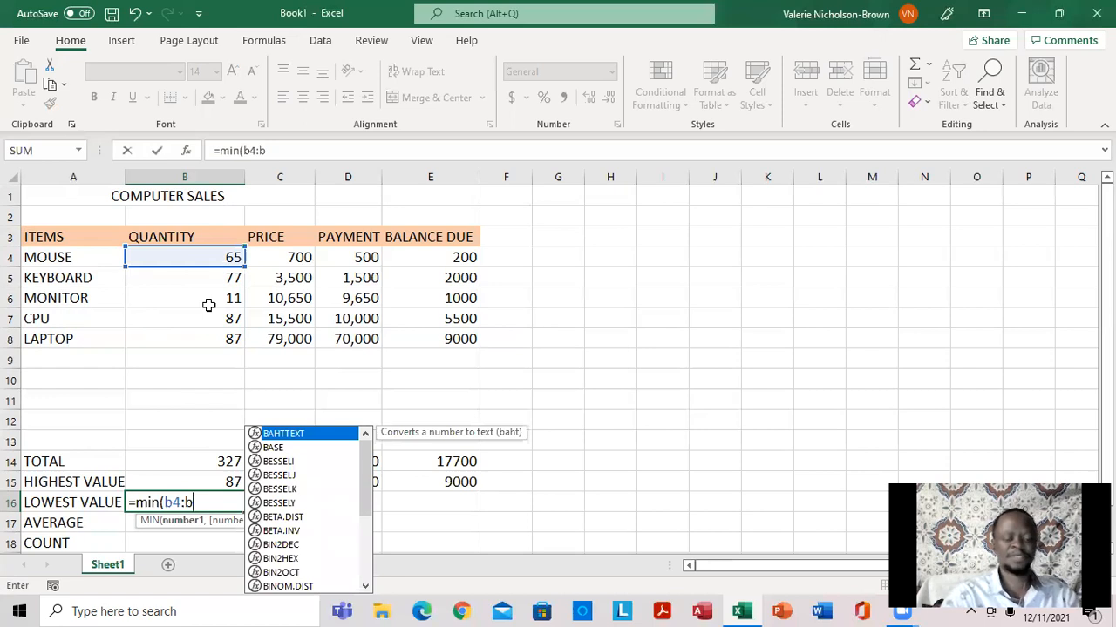
pyautogui.write('8')
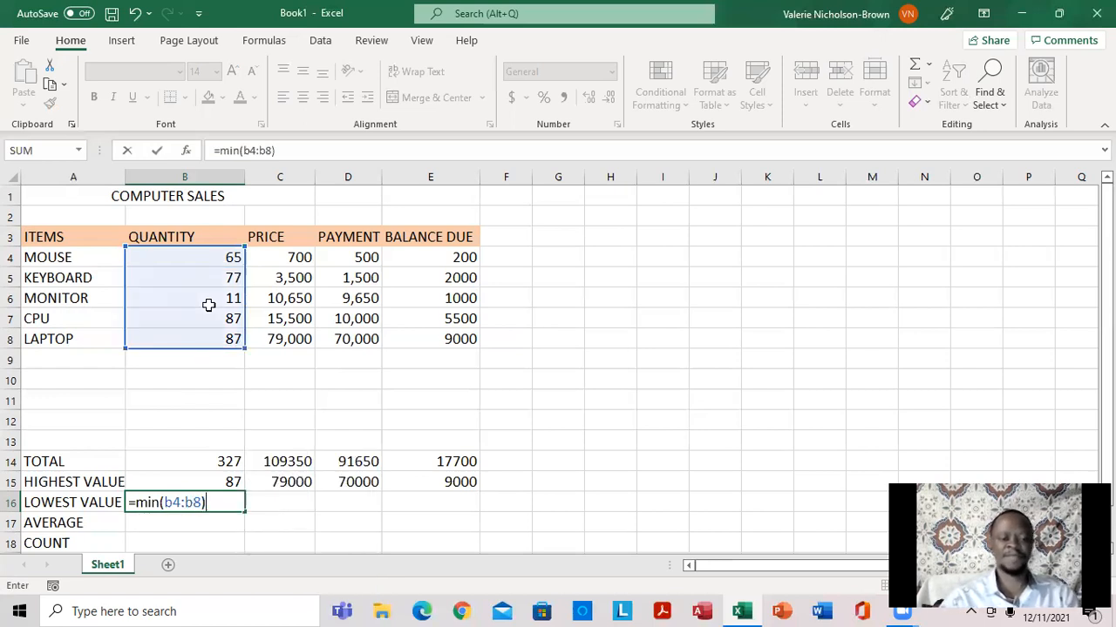
pyautogui.press('Return')
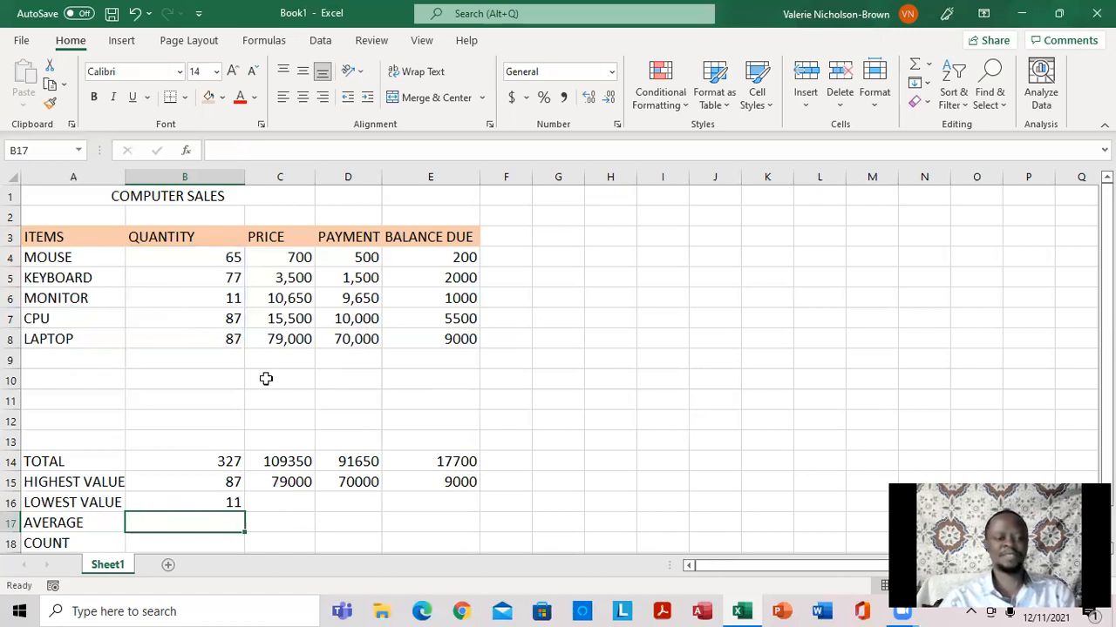
pyautogui.click(222, 502)
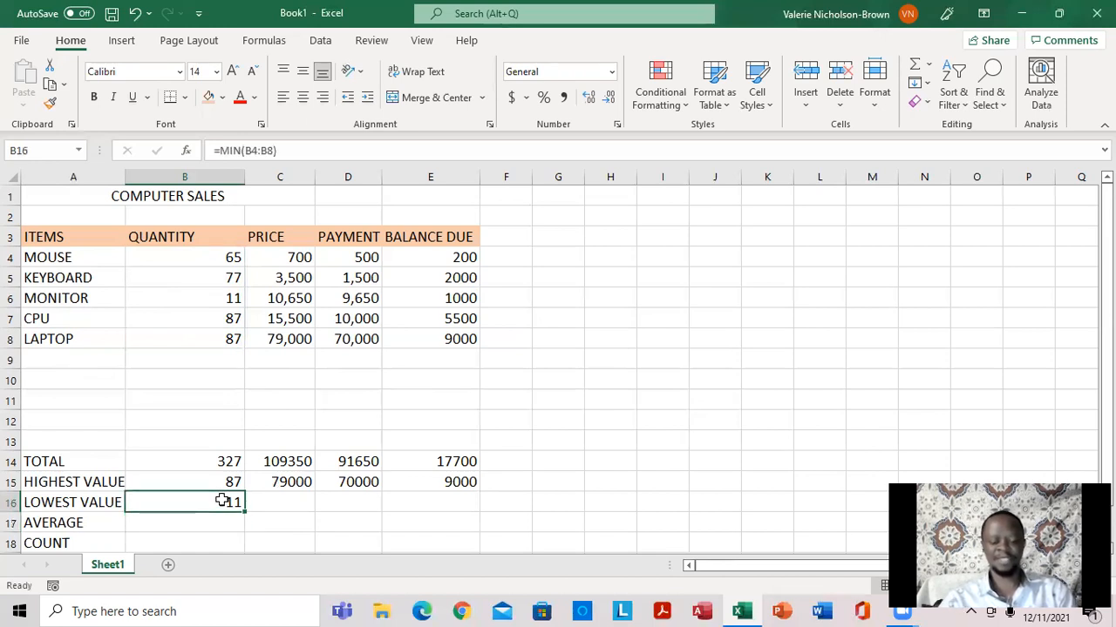
pyautogui.moveTo(266, 505); pyautogui.dragTo(477, 495)
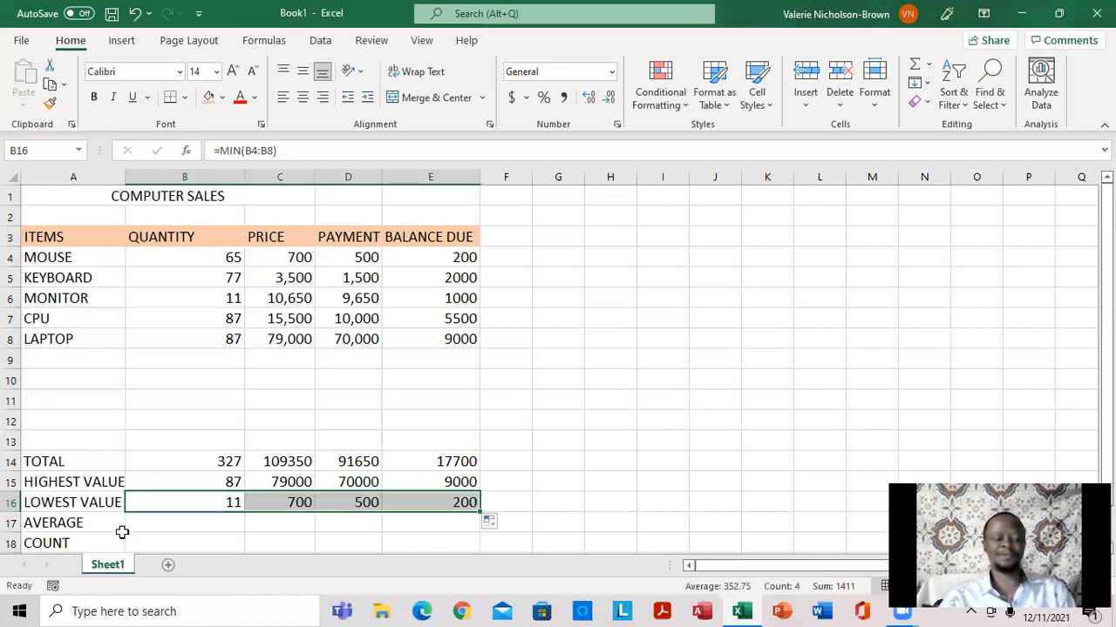
# Calculate the average quantity in B17 by entering the formula =average(b4:b8)
pyautogui.click(154, 523)
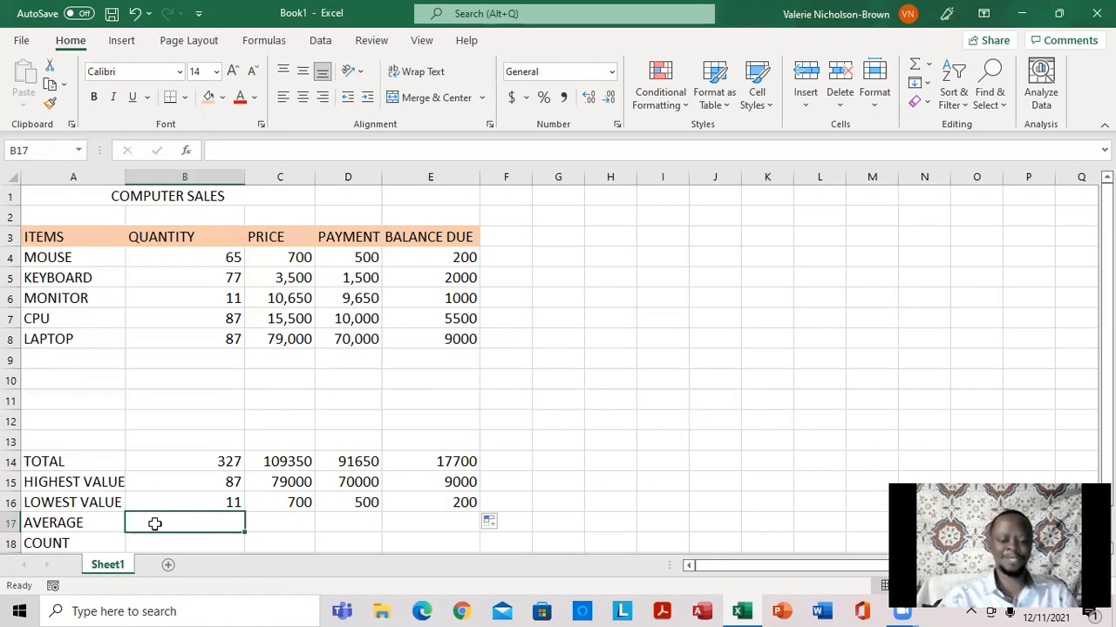
pyautogui.write('=')
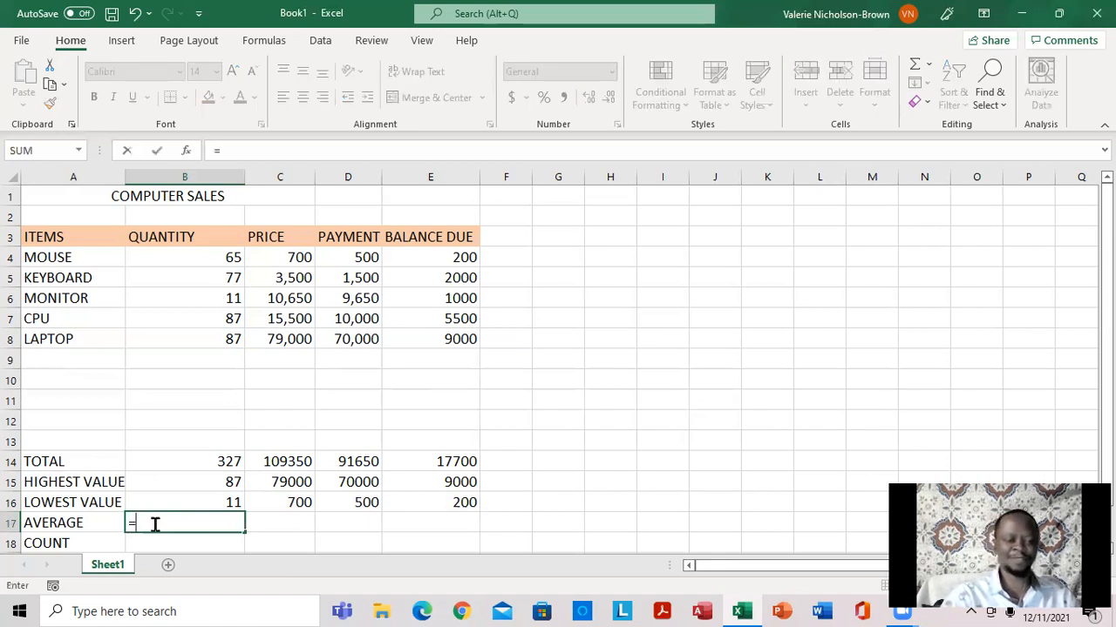
pyautogui.write('a')
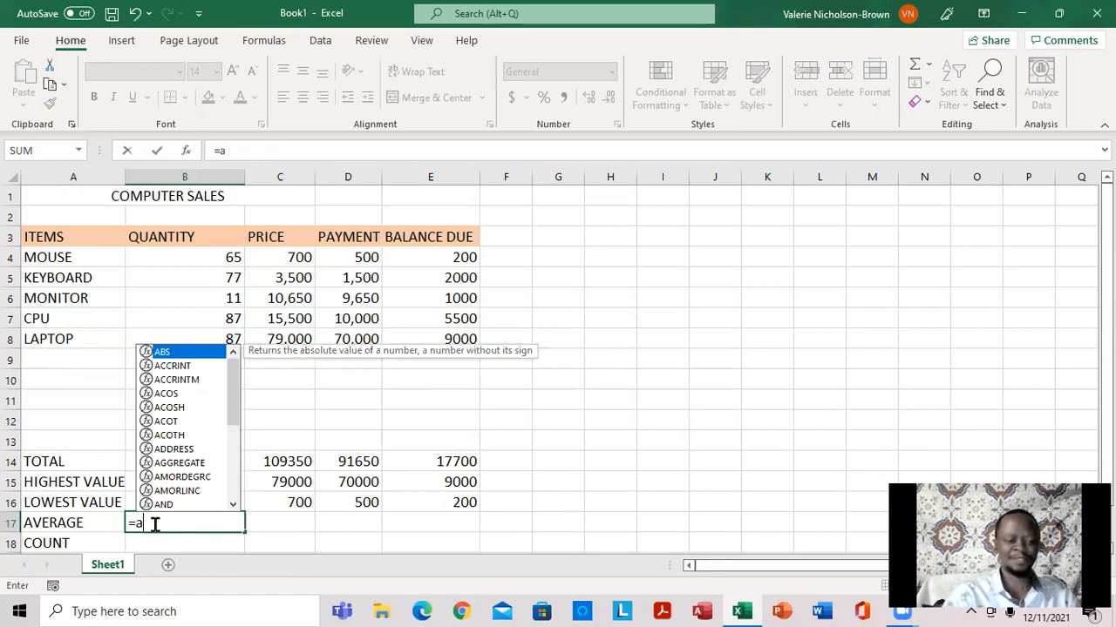
pyautogui.write('verage')
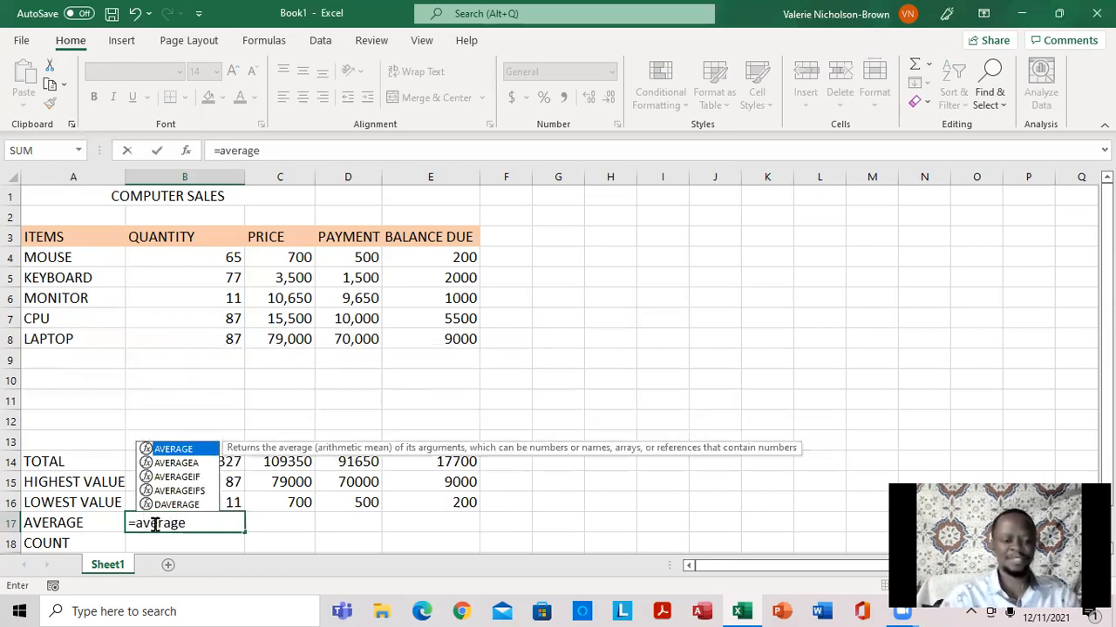
pyautogui.write('(')
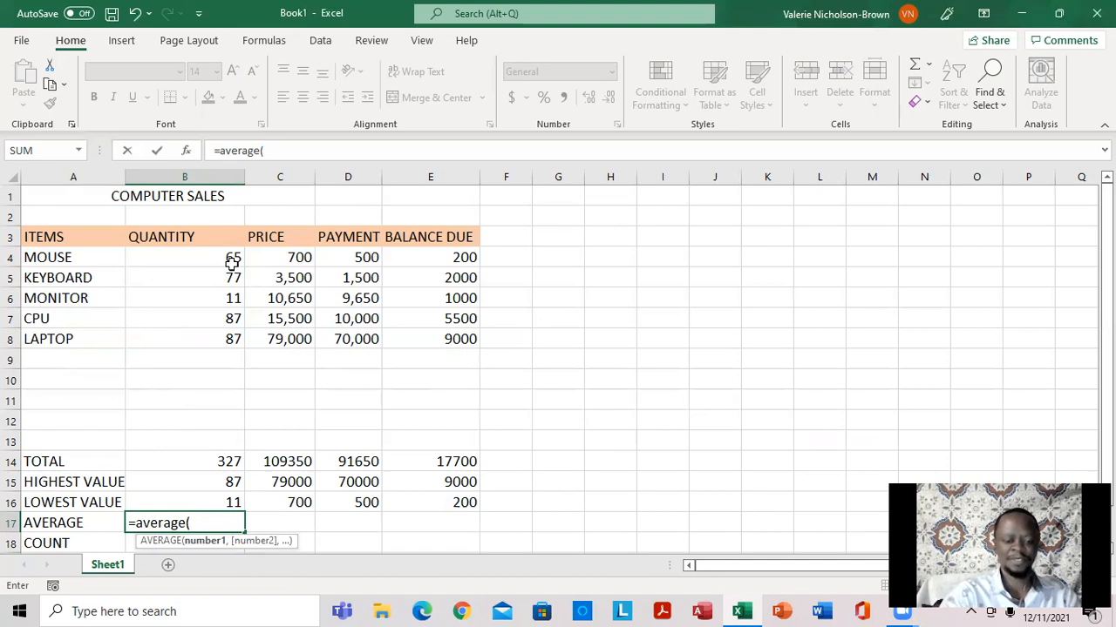
pyautogui.write('b4')
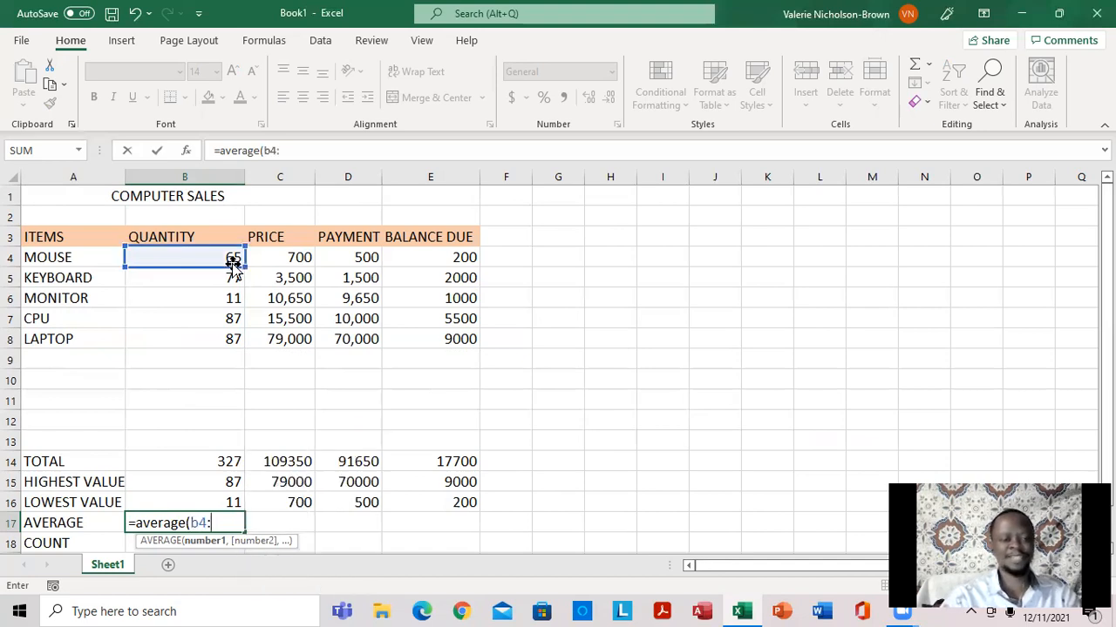
pyautogui.write(':')
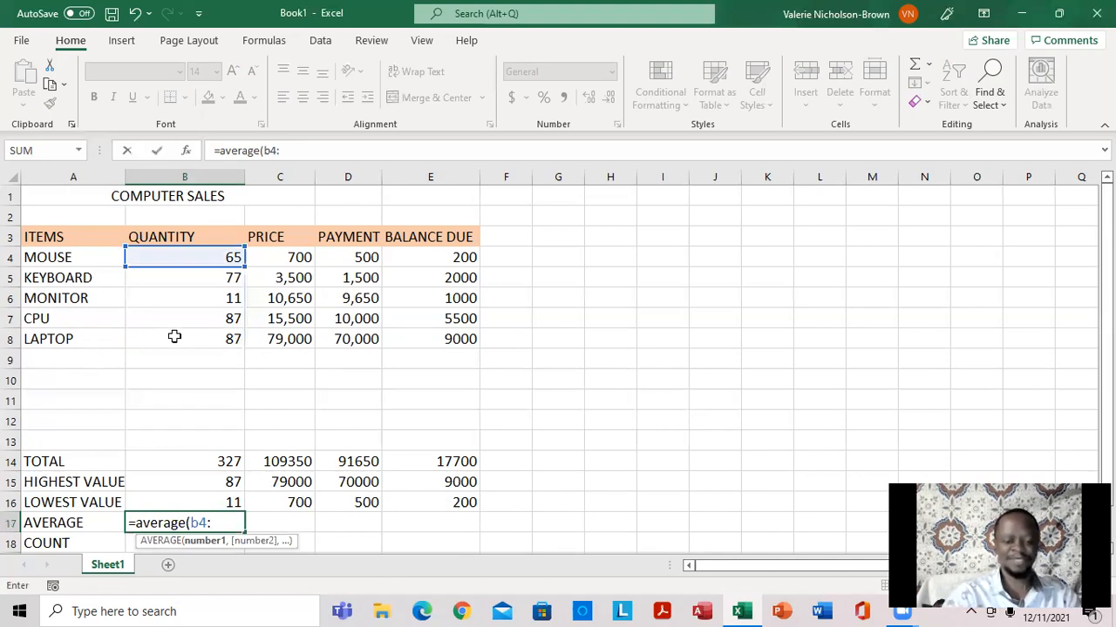
pyautogui.write('b8')
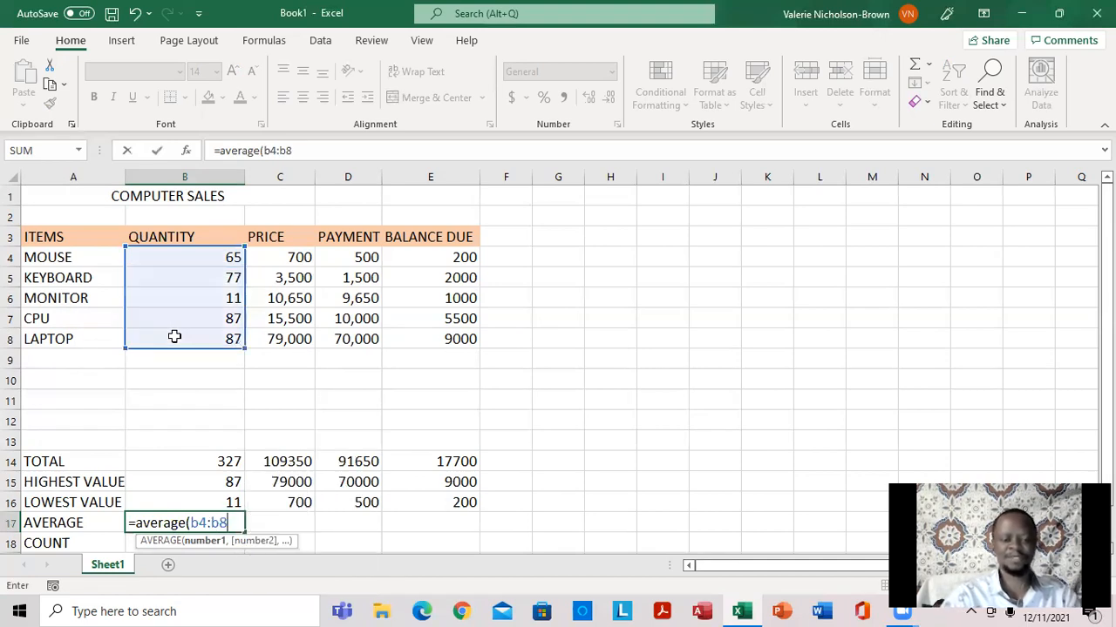
pyautogui.write(')')
pyautogui.press('Return')
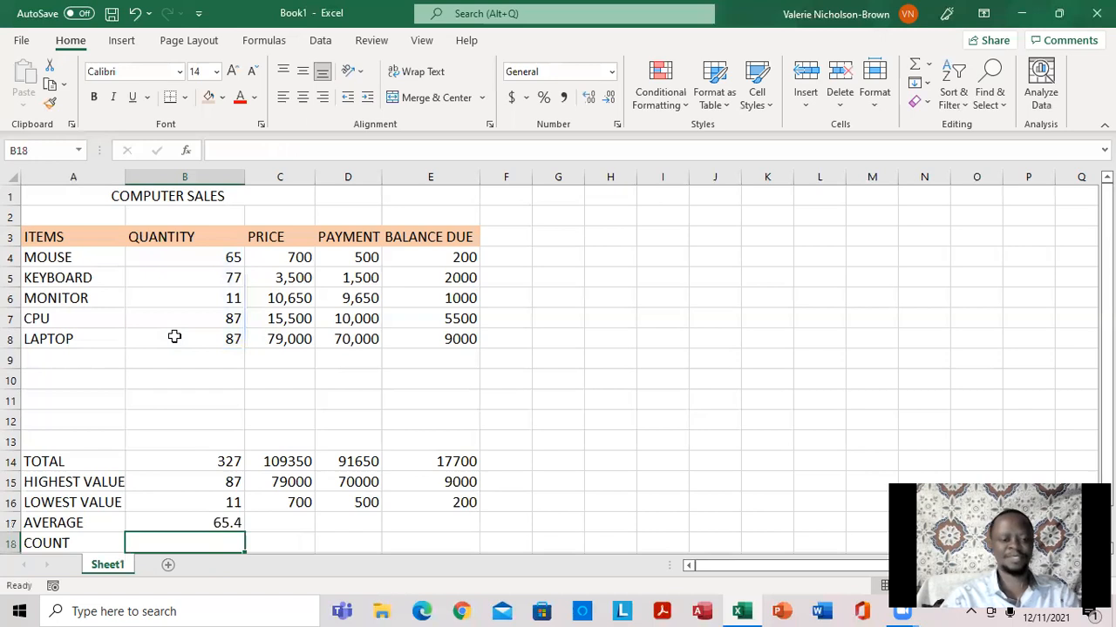
# Clear the average quantity formula from B17 and leave that cell selected
pyautogui.click(211, 525)
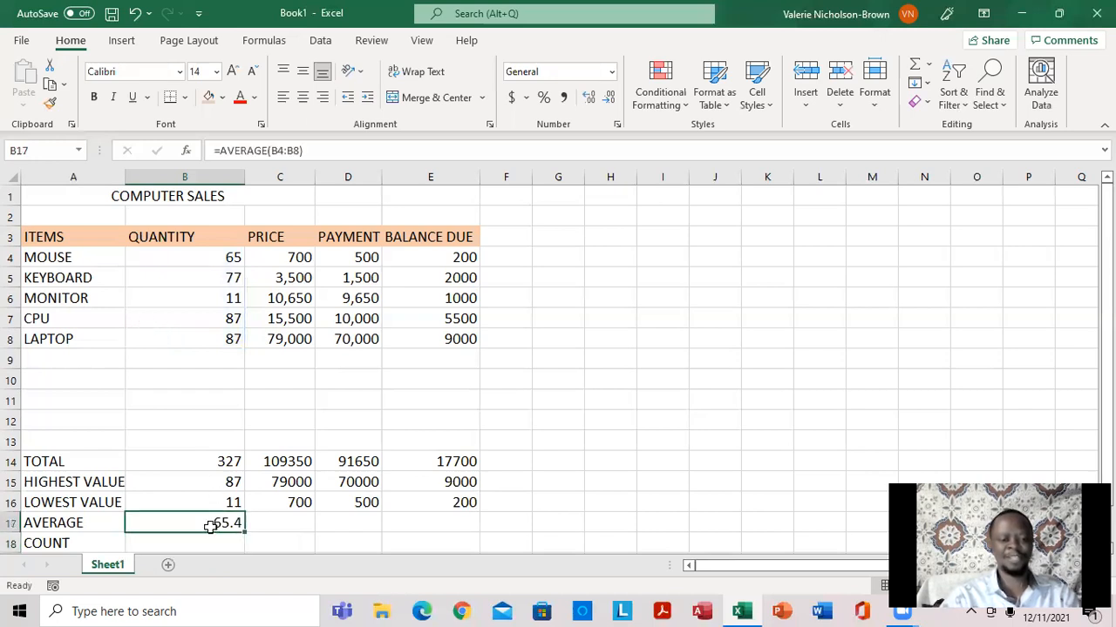
pyautogui.press('BackSpace')
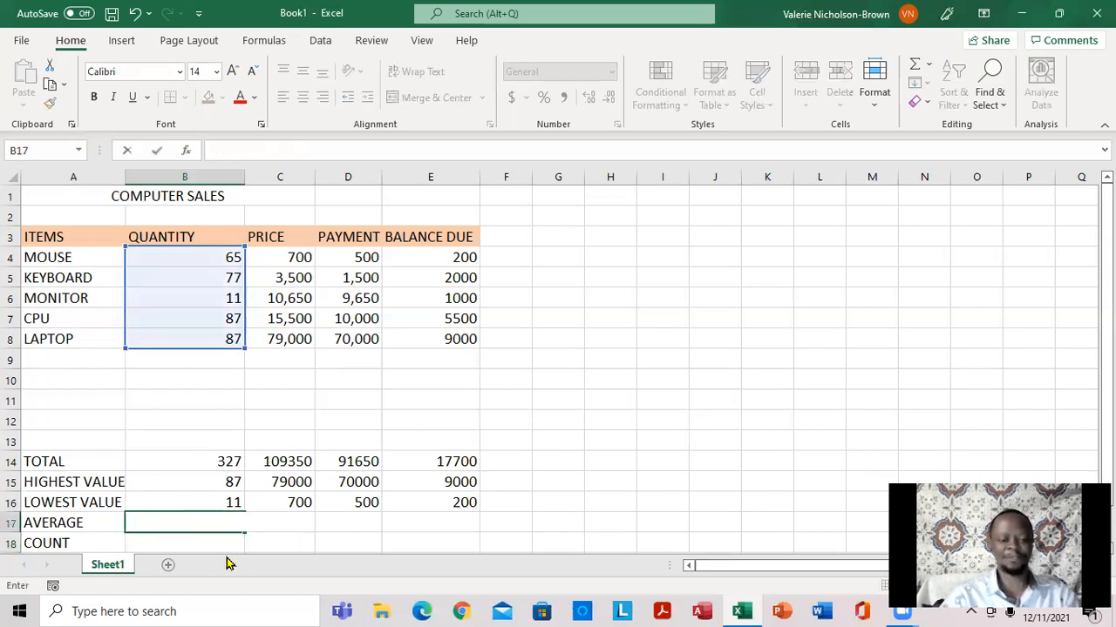
pyautogui.click(209, 539)
pyautogui.click(199, 519)
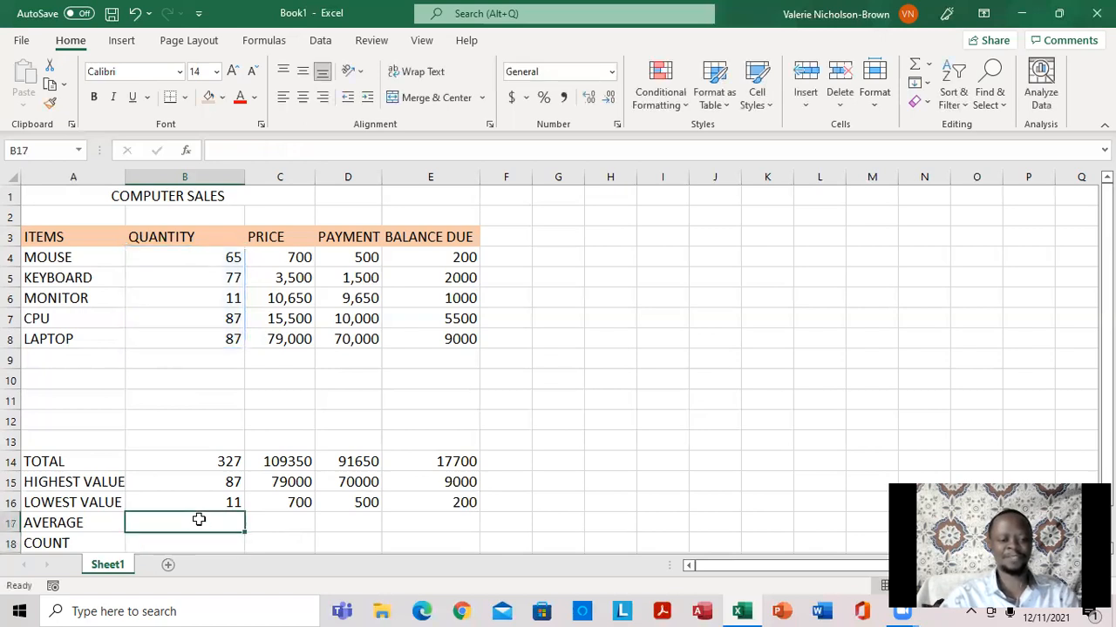
# Insert the built-in Average function in B17 over B4:B8 and copy the formula across through E17
pyautogui.click(929, 66)
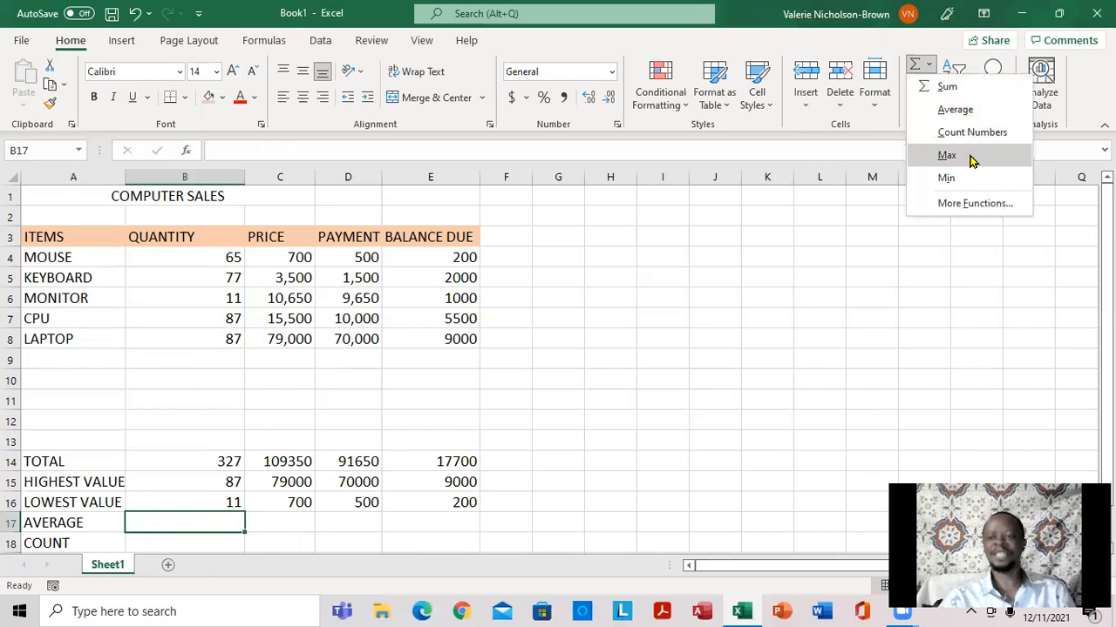
pyautogui.click(953, 110)
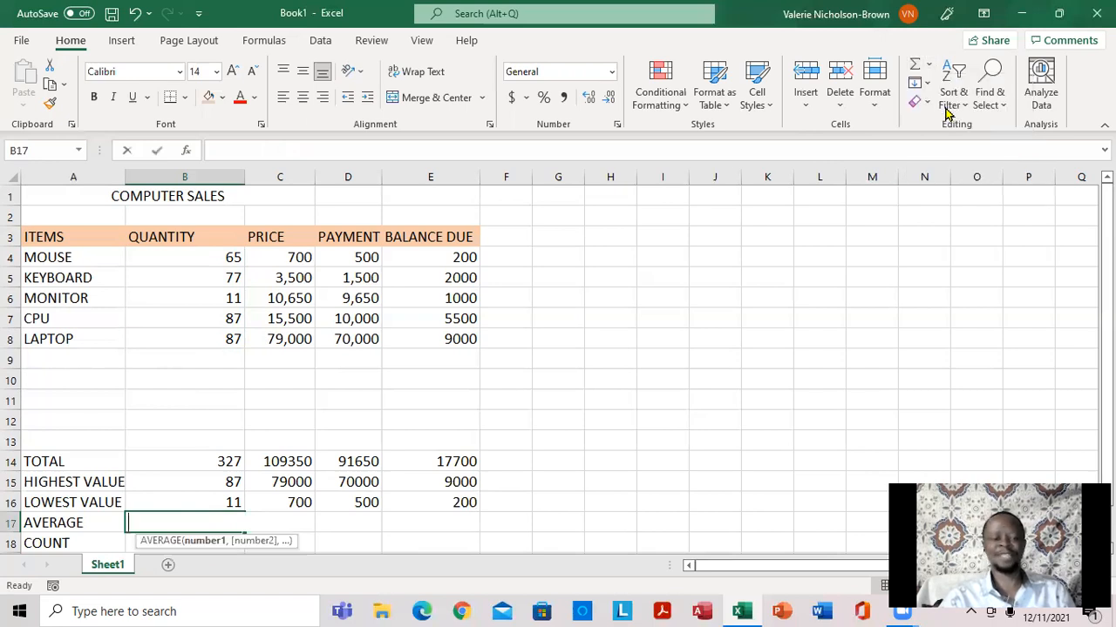
pyautogui.click(209, 339)
pyautogui.moveTo(210, 339); pyautogui.dragTo(212, 261)
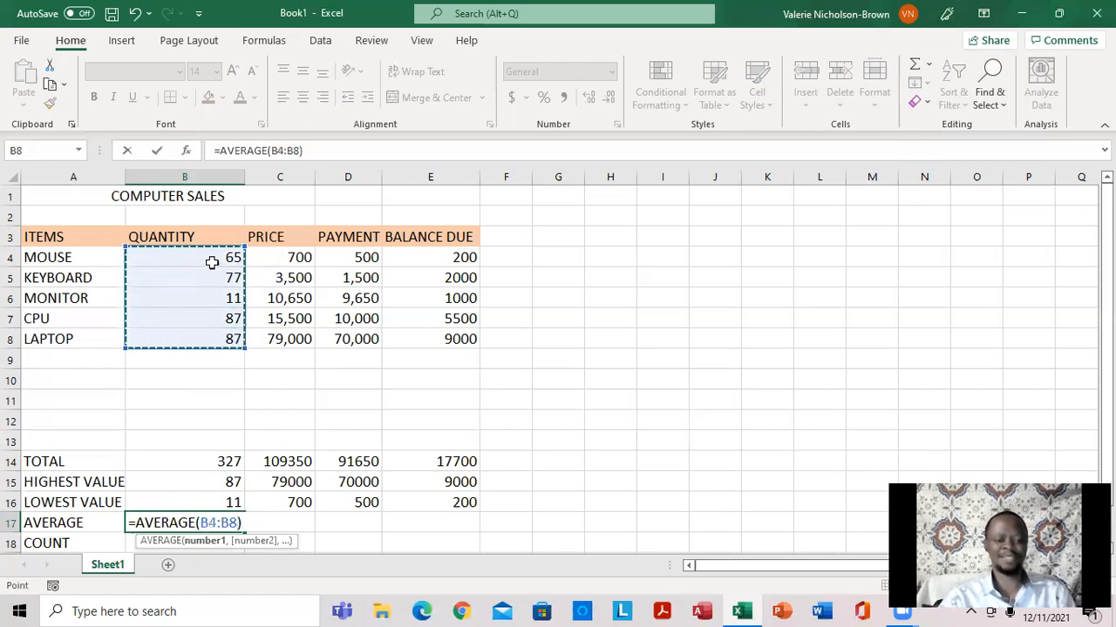
pyautogui.press('Return')
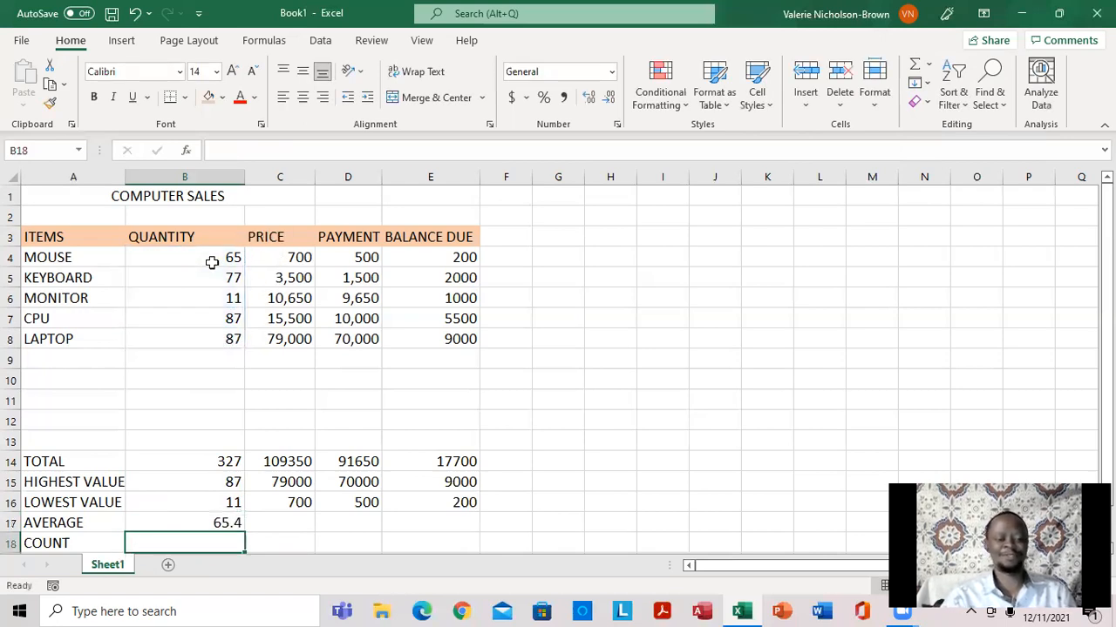
pyautogui.click(192, 521)
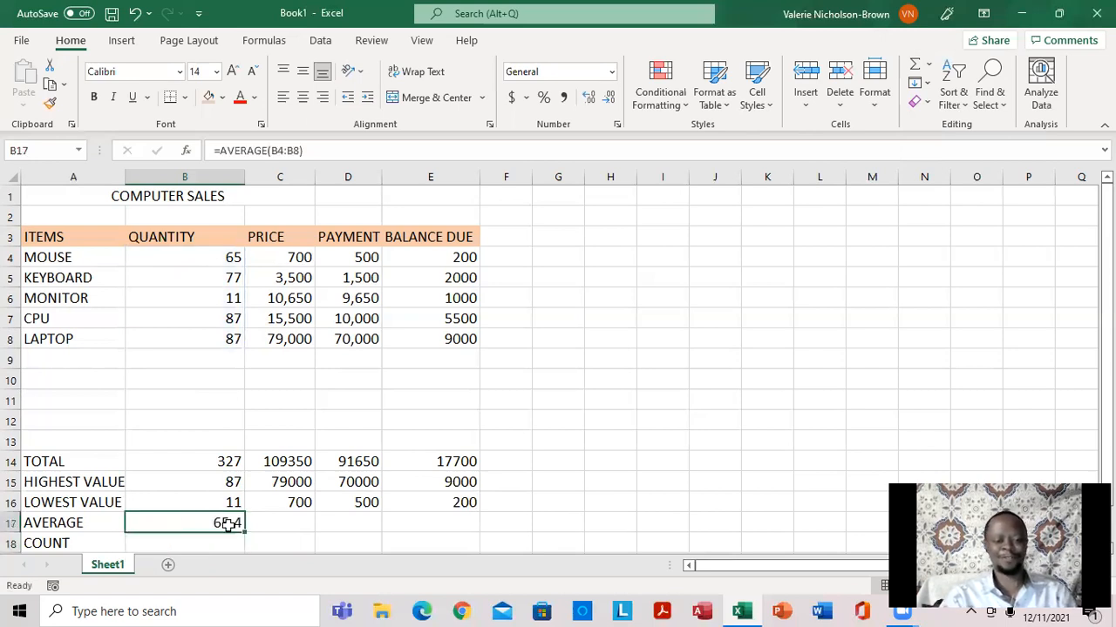
pyautogui.moveTo(243, 525); pyautogui.dragTo(451, 518)
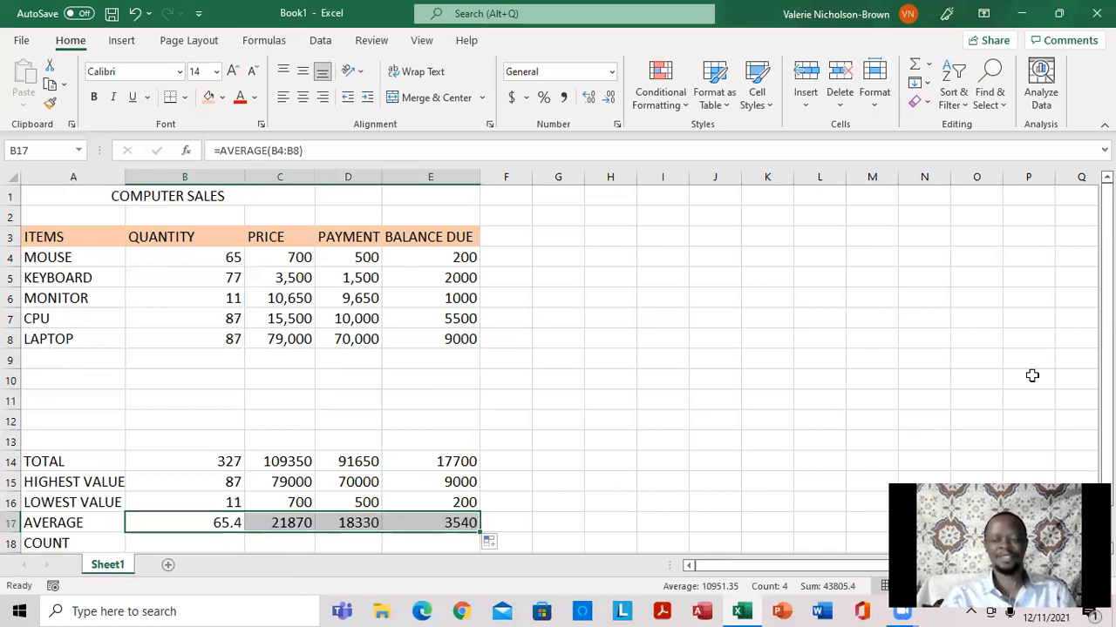
# Format the price, payment and balance due cells from C4 through the total row at E14 as Currency
pyautogui.moveTo(1107, 288); pyautogui.dragTo(1107, 324)
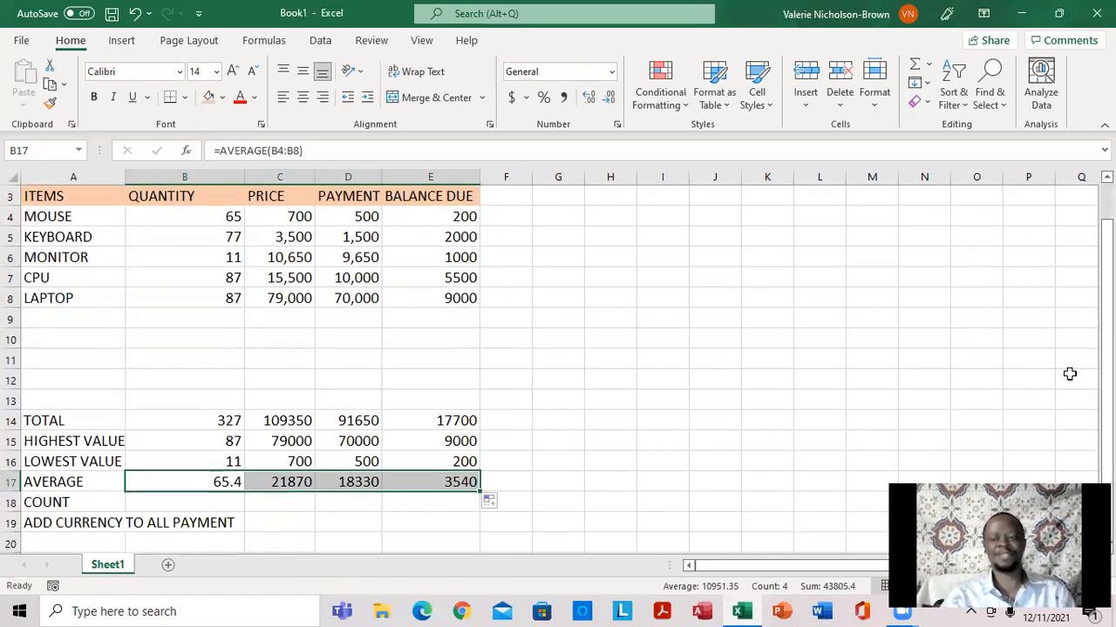
pyautogui.moveTo(1106, 366); pyautogui.dragTo(1107, 350)
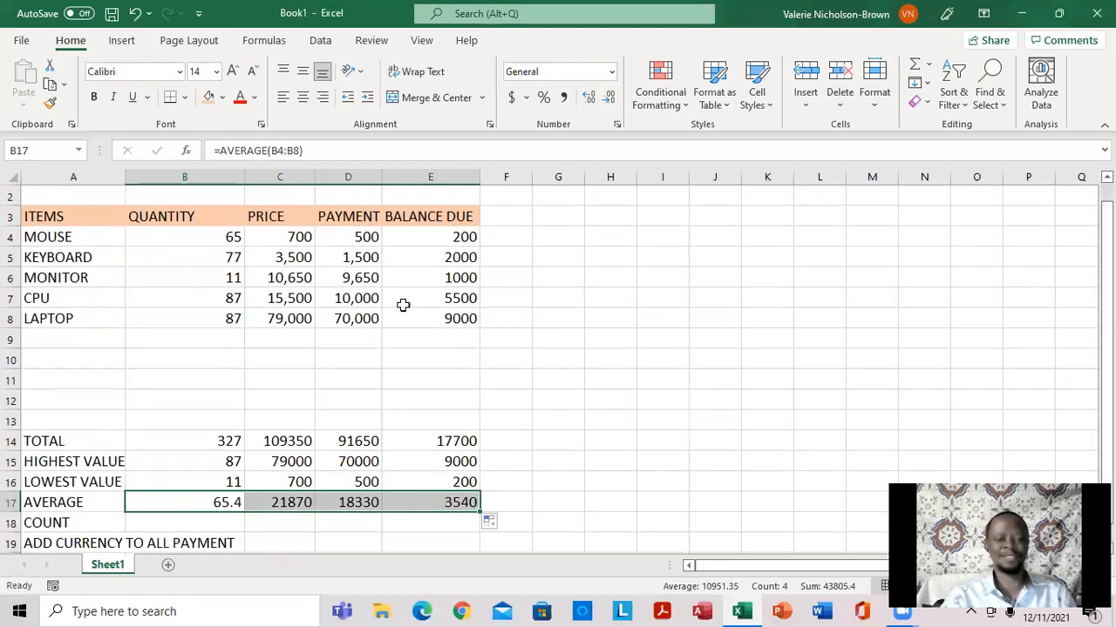
pyautogui.click(273, 238)
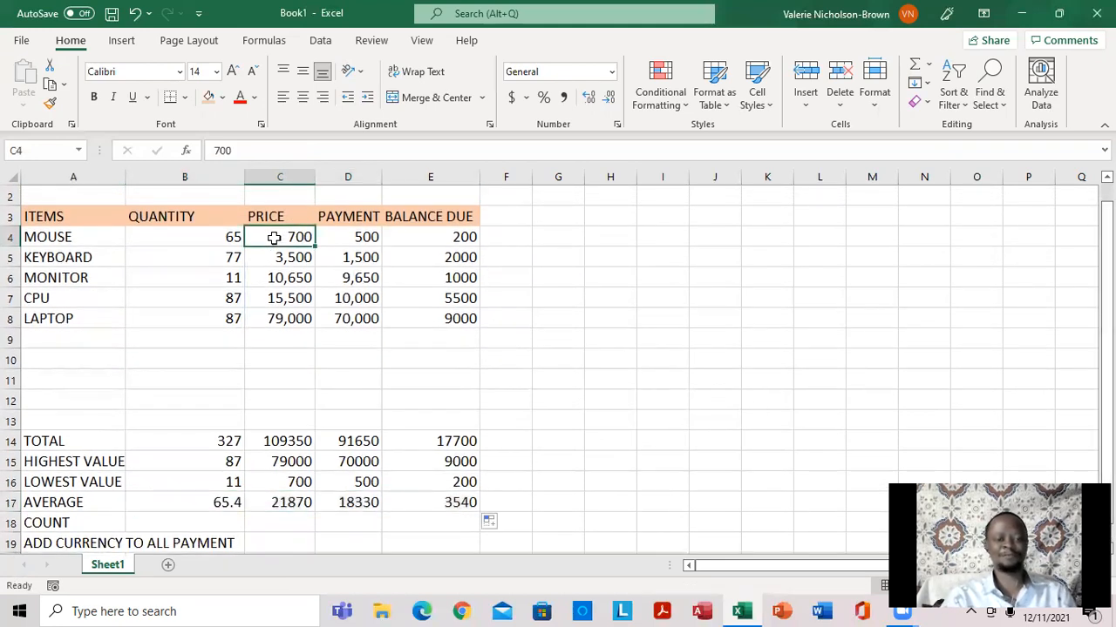
pyautogui.moveTo(274, 238); pyautogui.dragTo(444, 319)
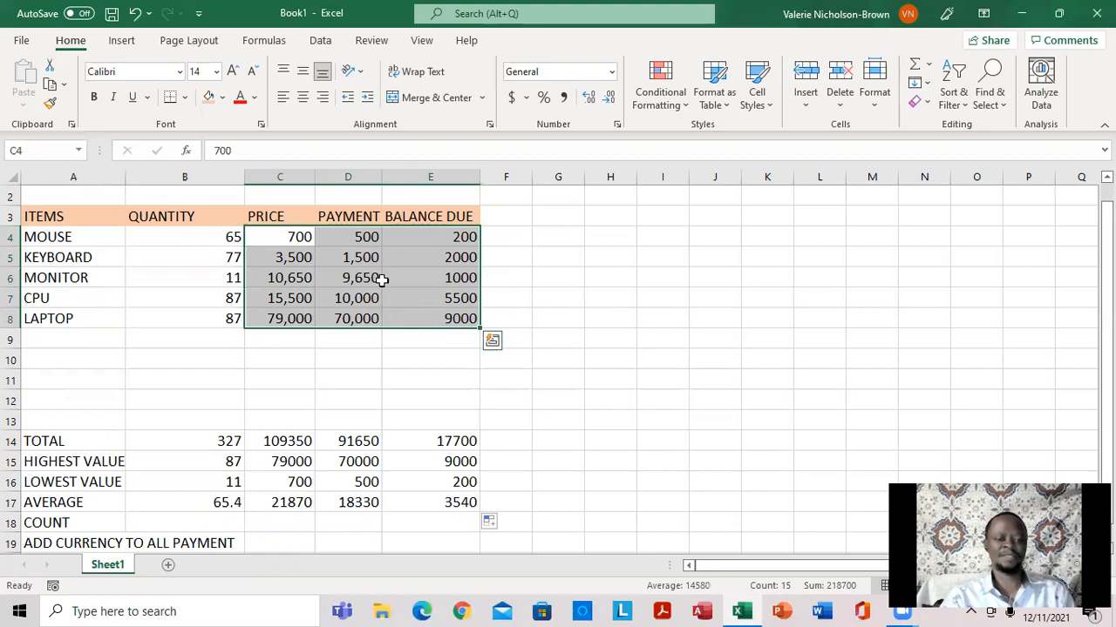
pyautogui.moveTo(575, 264); pyautogui.dragTo(443, 441)
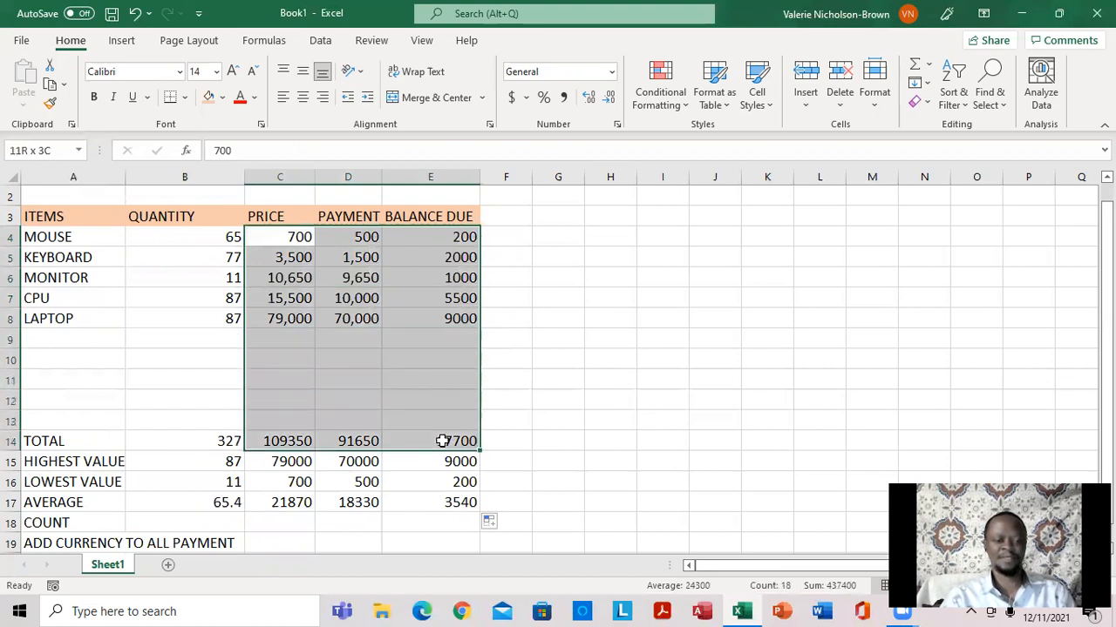
pyautogui.moveTo(443, 441); pyautogui.dragTo(443, 441)
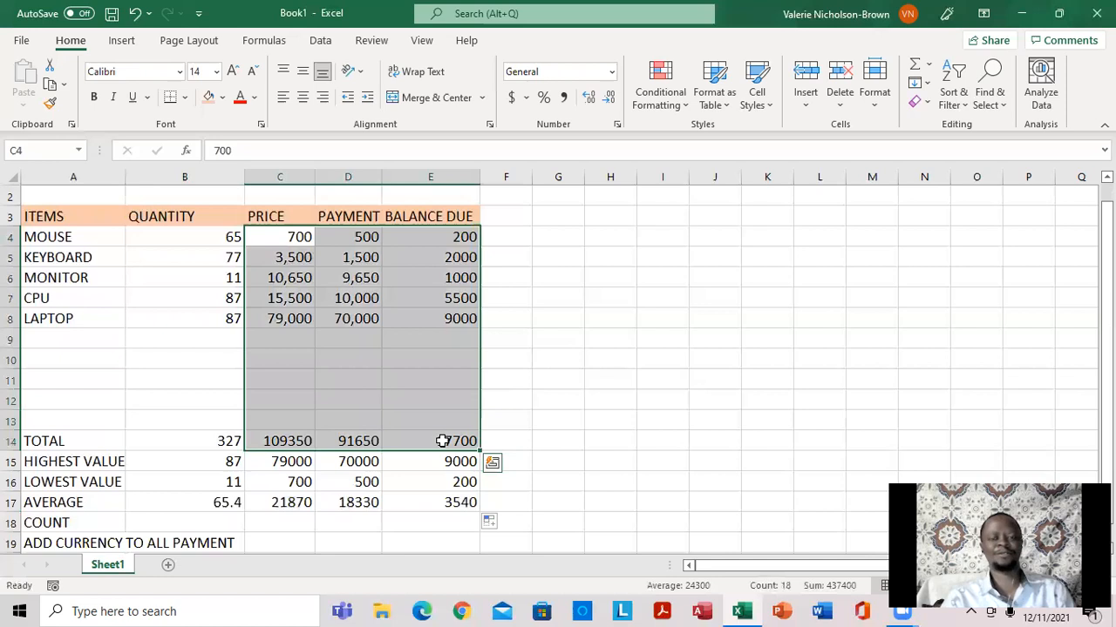
pyautogui.click(511, 99)
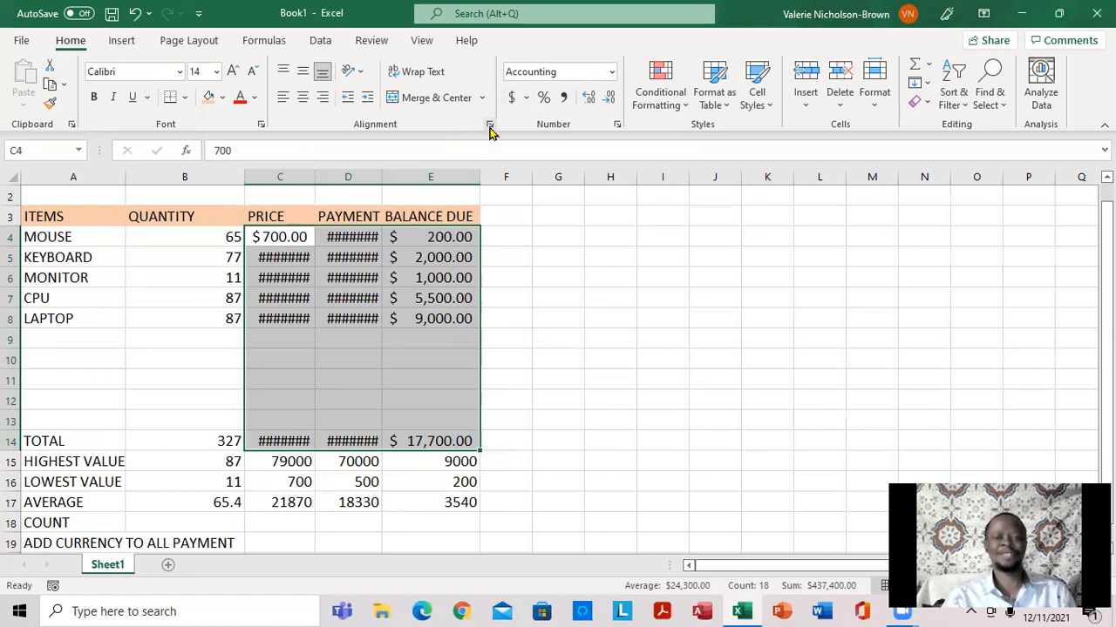
pyautogui.click(136, 15)
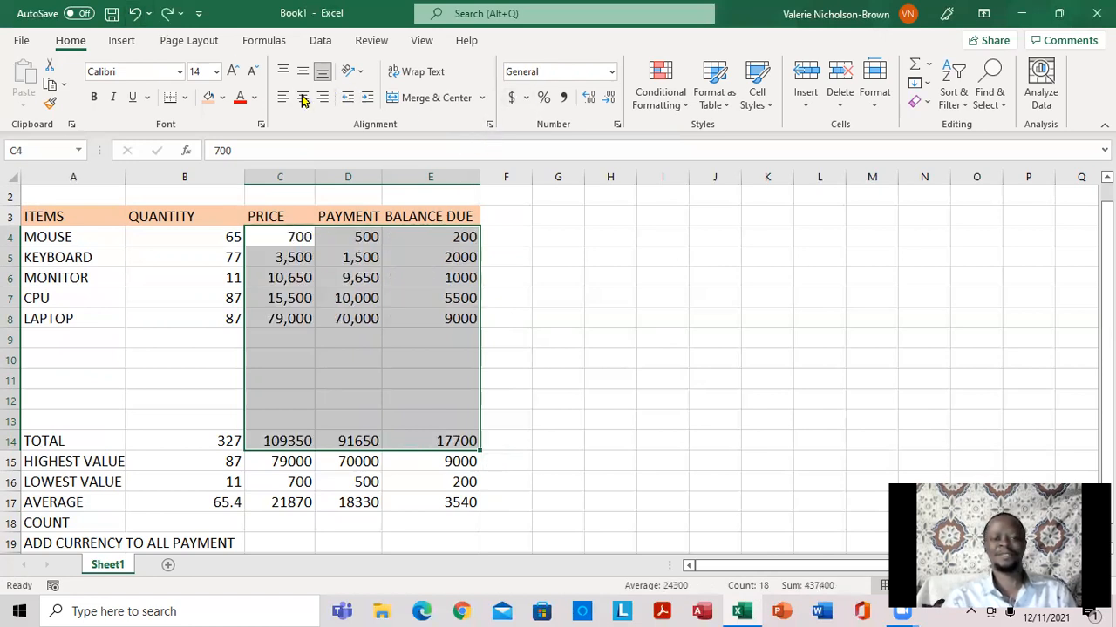
pyautogui.click(612, 74)
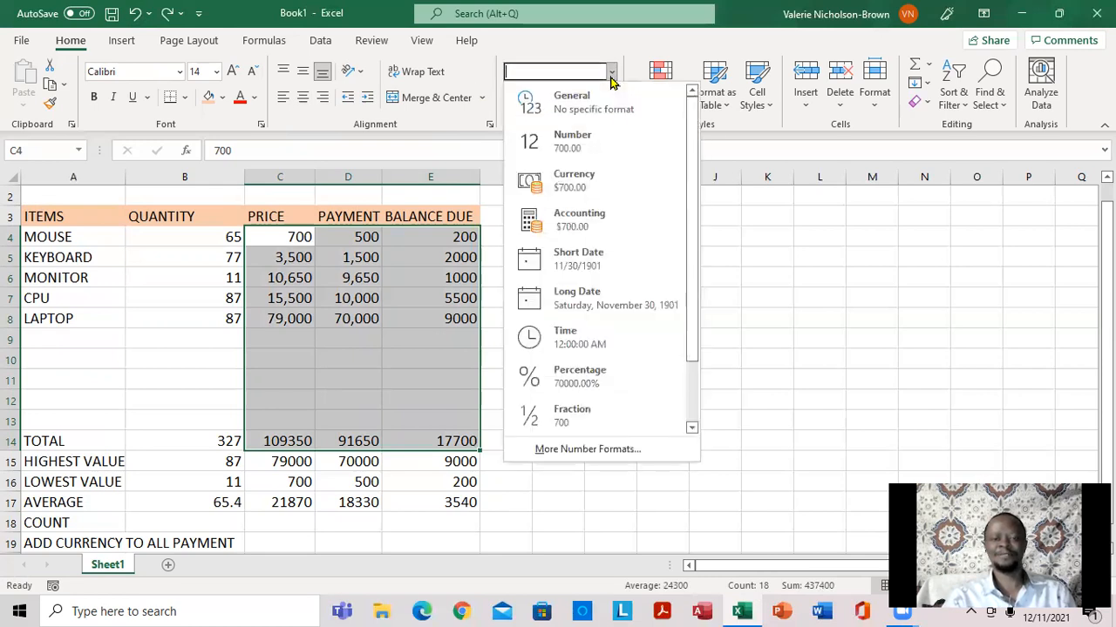
pyautogui.click(580, 187)
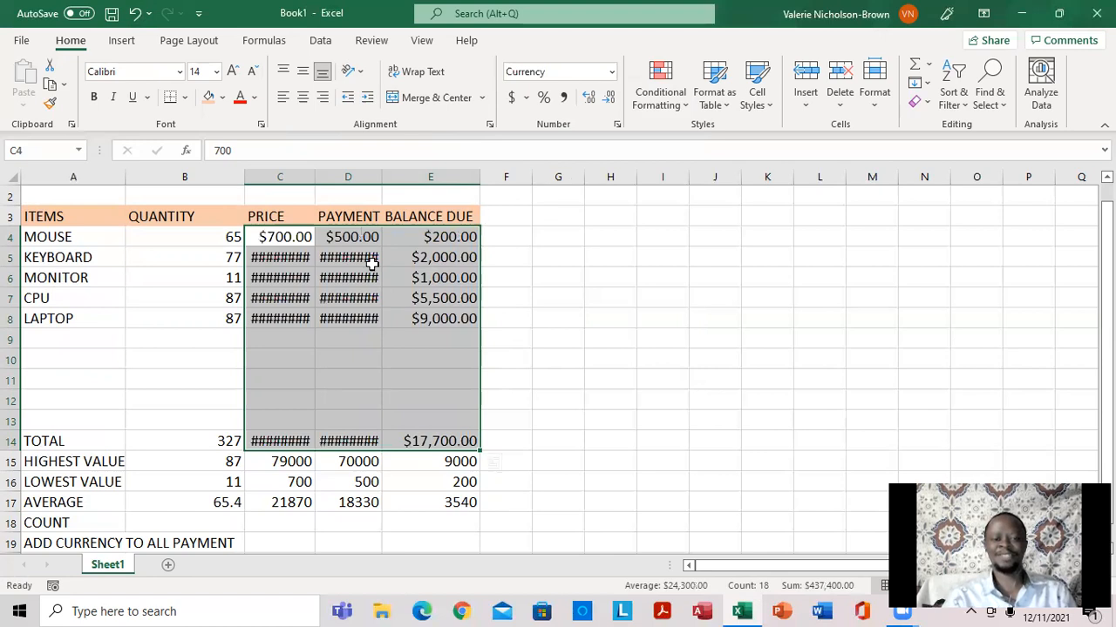
# Widen the Payment and Price columns enough to fit their currency amounts
pyautogui.click(513, 392)
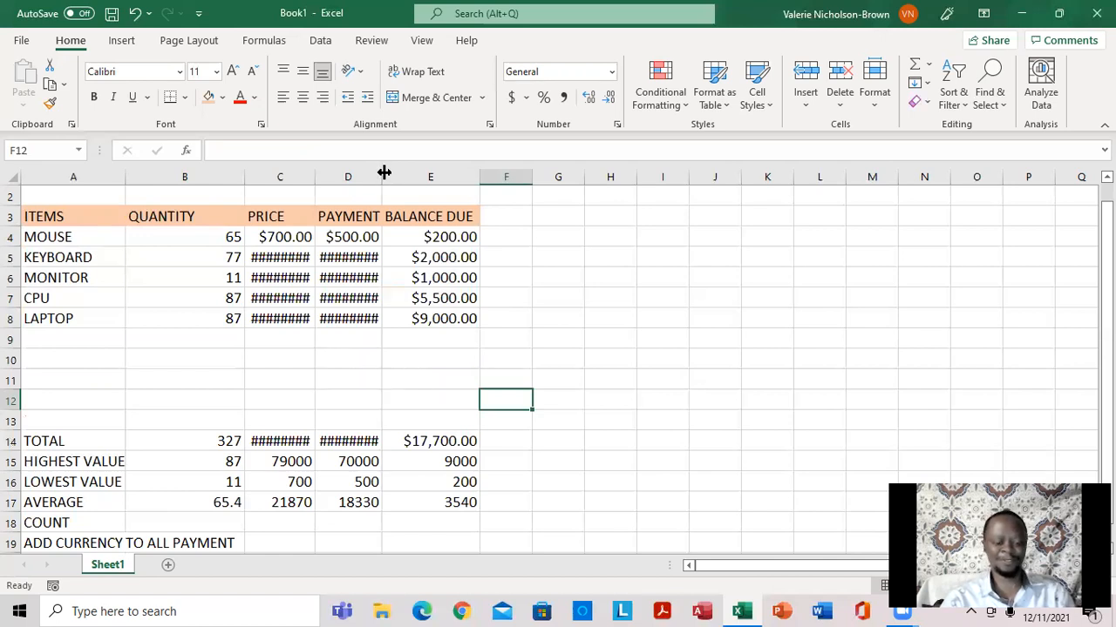
pyautogui.moveTo(383, 173); pyautogui.dragTo(411, 176)
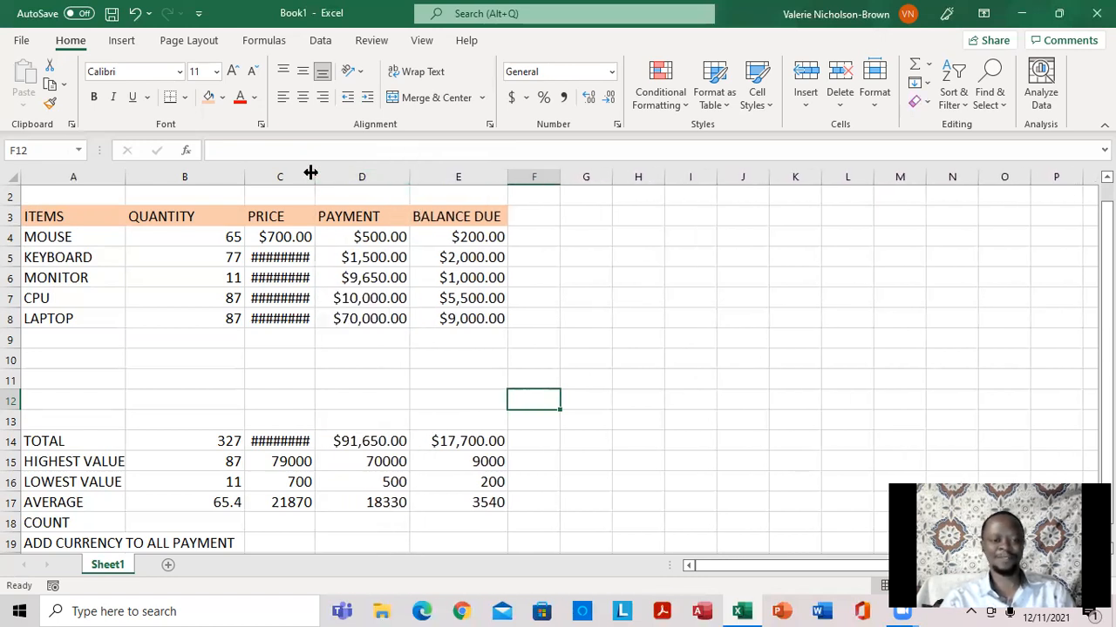
pyautogui.moveTo(314, 173); pyautogui.dragTo(332, 175)
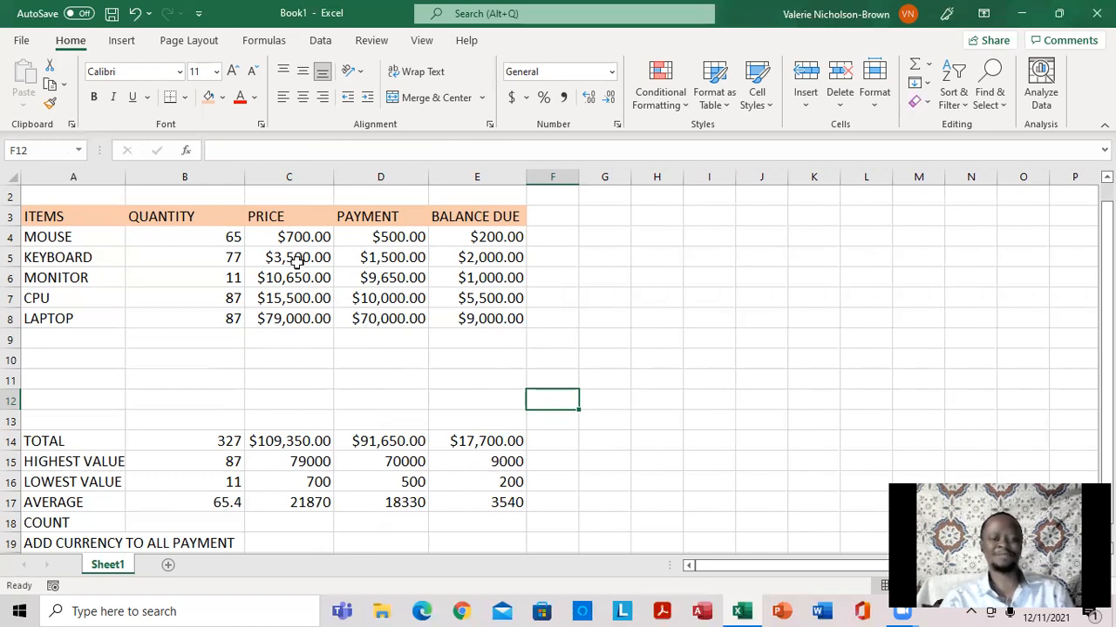
# Insert a 3-D pie chart from the price, payment and balance due range C4:E9
pyautogui.click(253, 232)
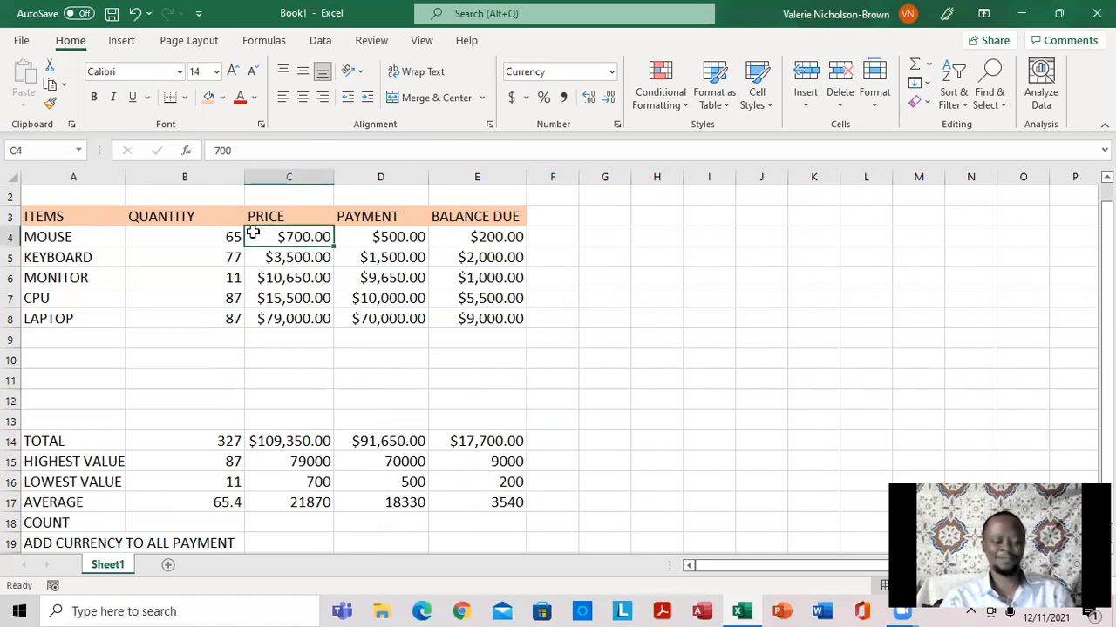
pyautogui.moveTo(253, 232); pyautogui.dragTo(508, 329)
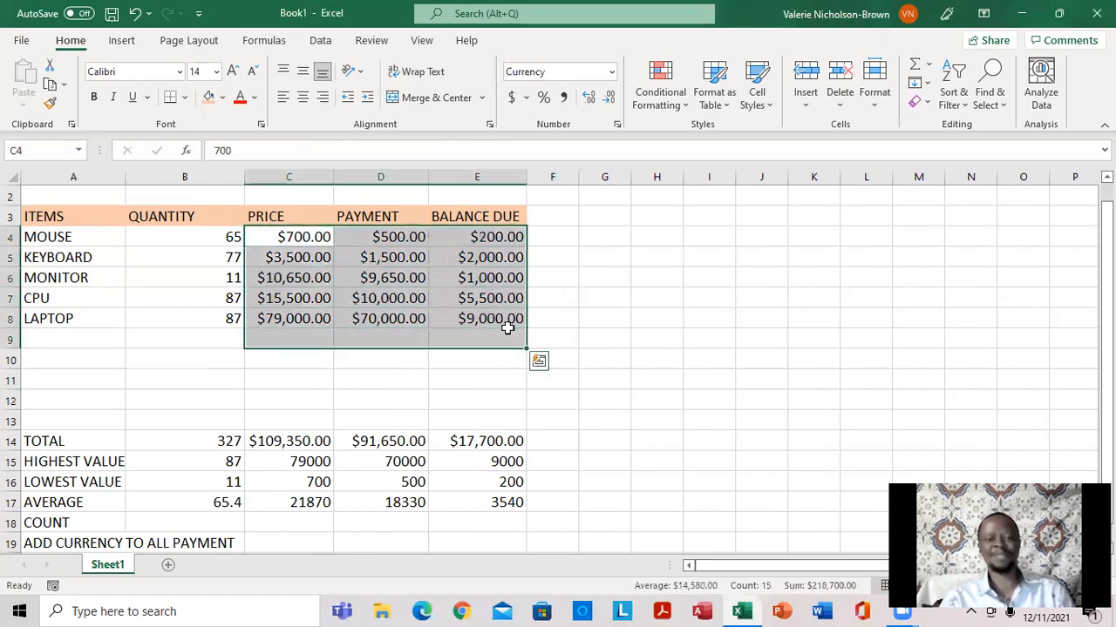
pyautogui.click(122, 41)
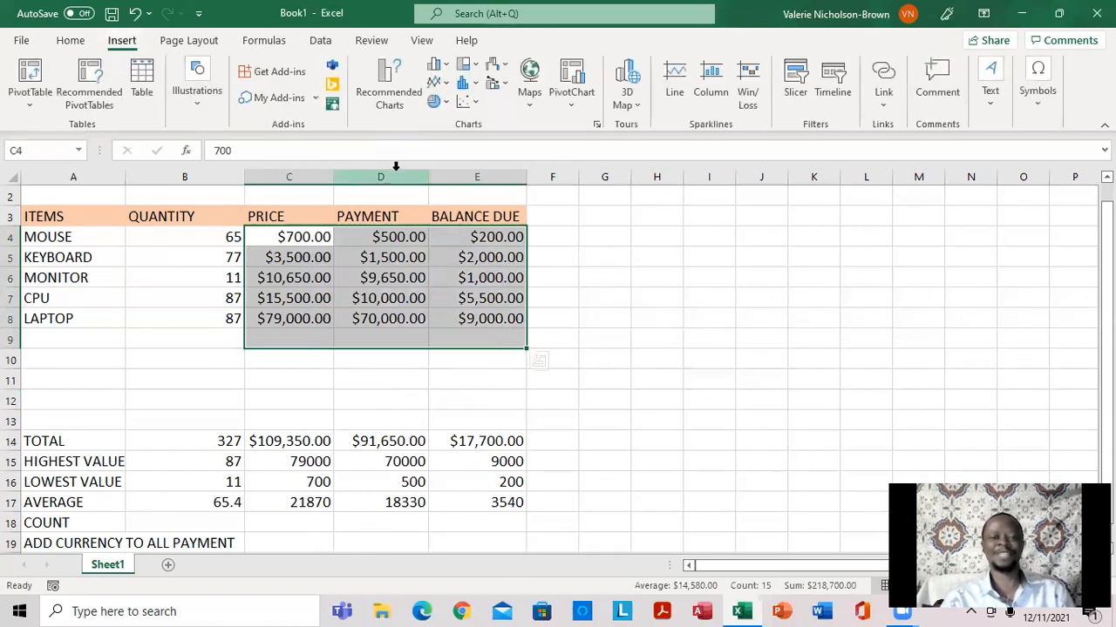
pyautogui.click(445, 104)
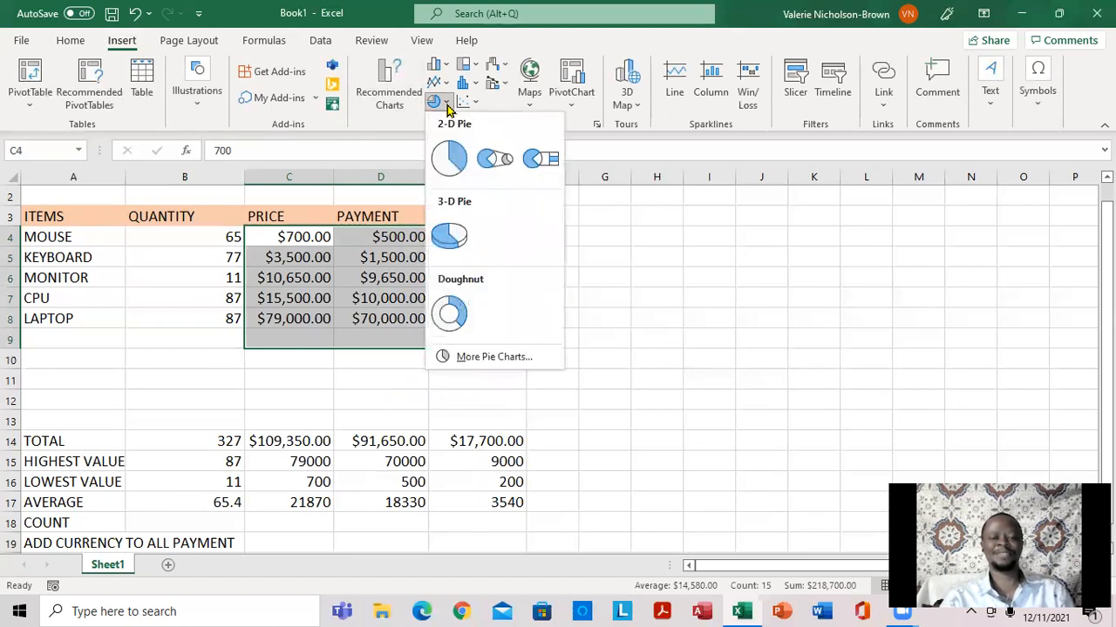
pyautogui.click(448, 237)
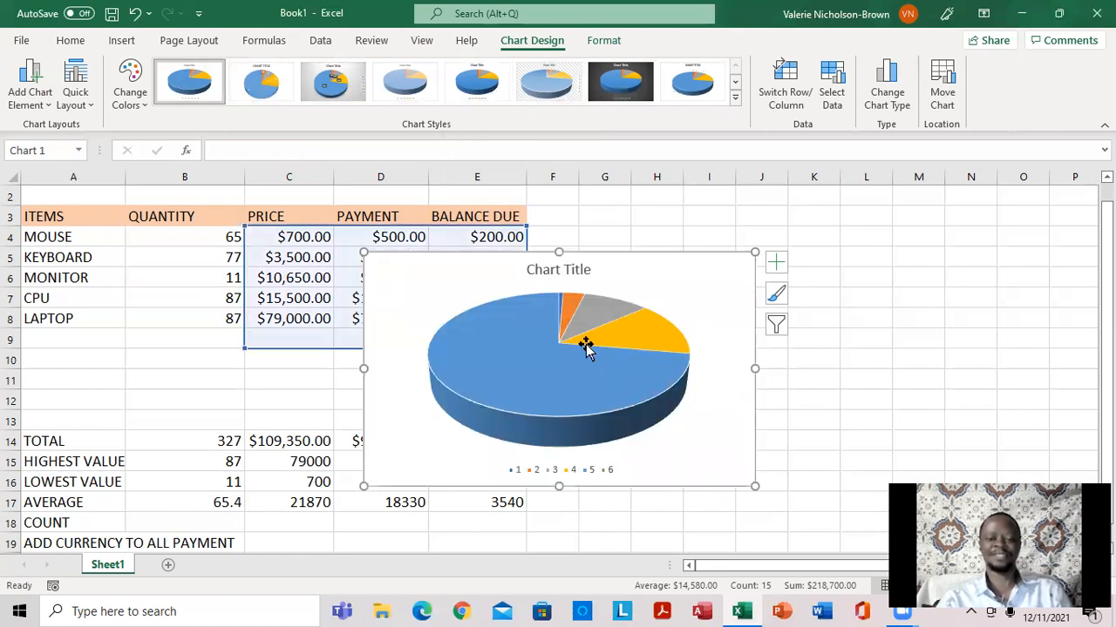
# Add plain data labels to the slices of the pie chart
pyautogui.rightClick(570, 406)
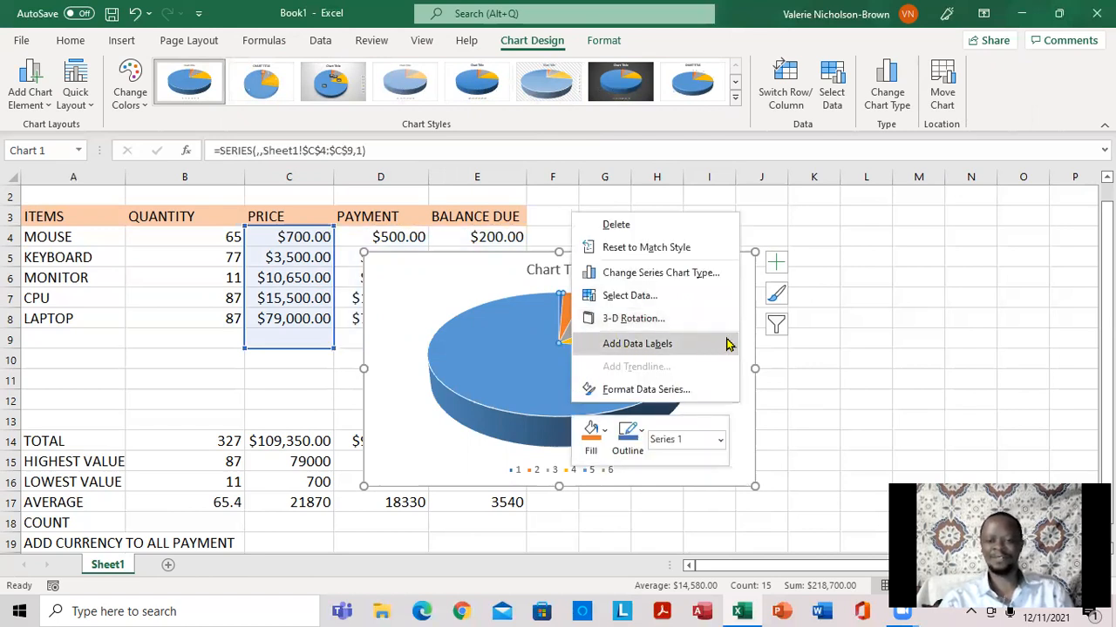
pyautogui.moveTo(732, 344)
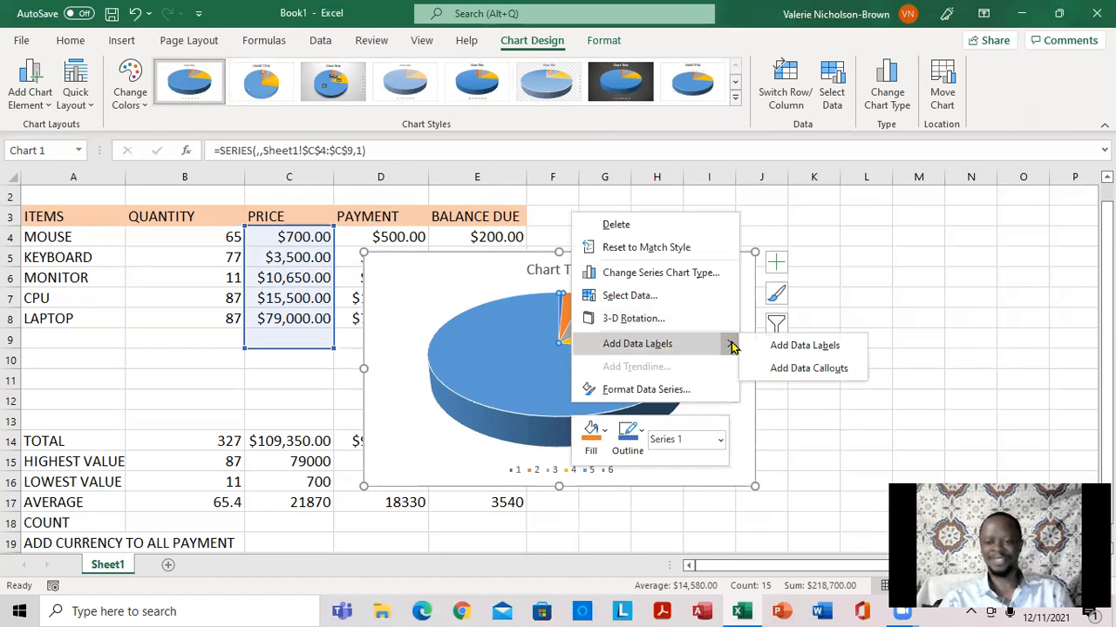
pyautogui.click(813, 348)
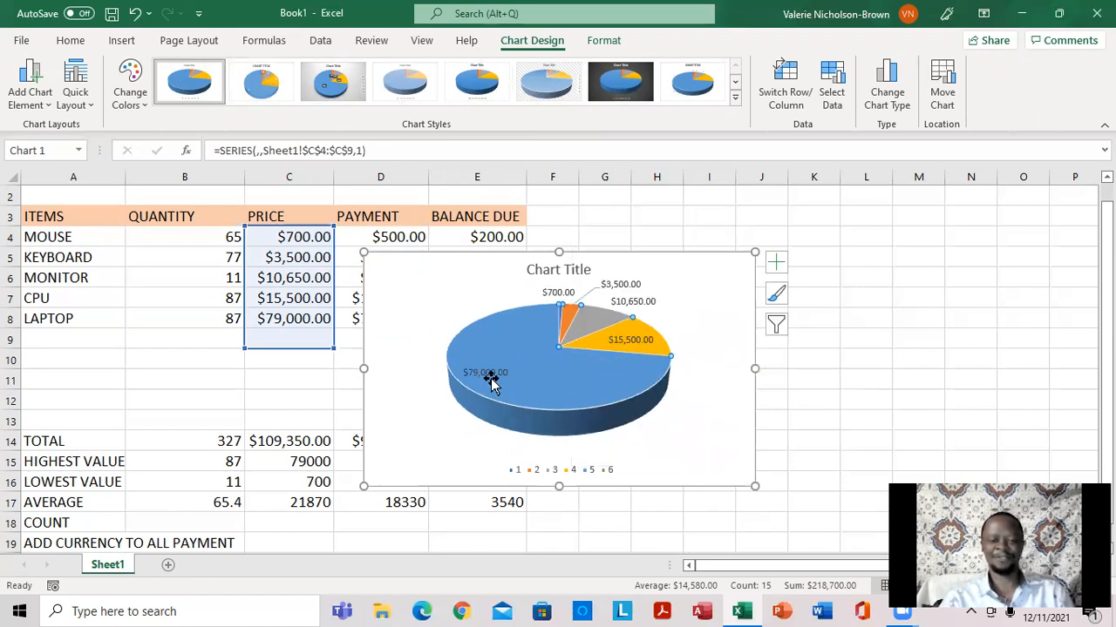
pyautogui.click(821, 339)
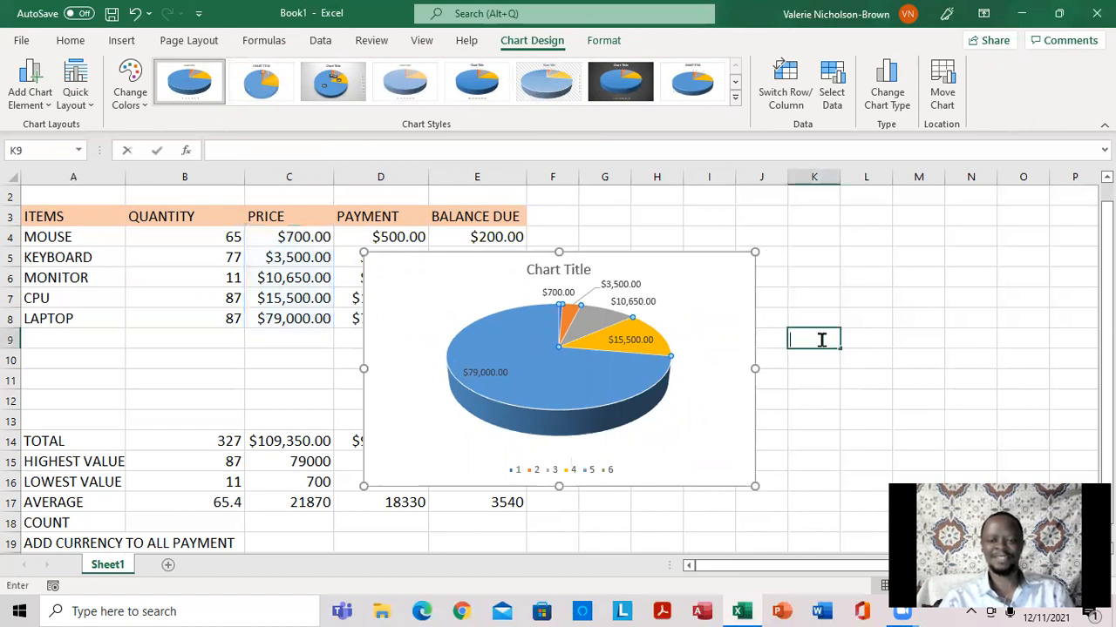
pyautogui.click(622, 344)
pyautogui.click(621, 346)
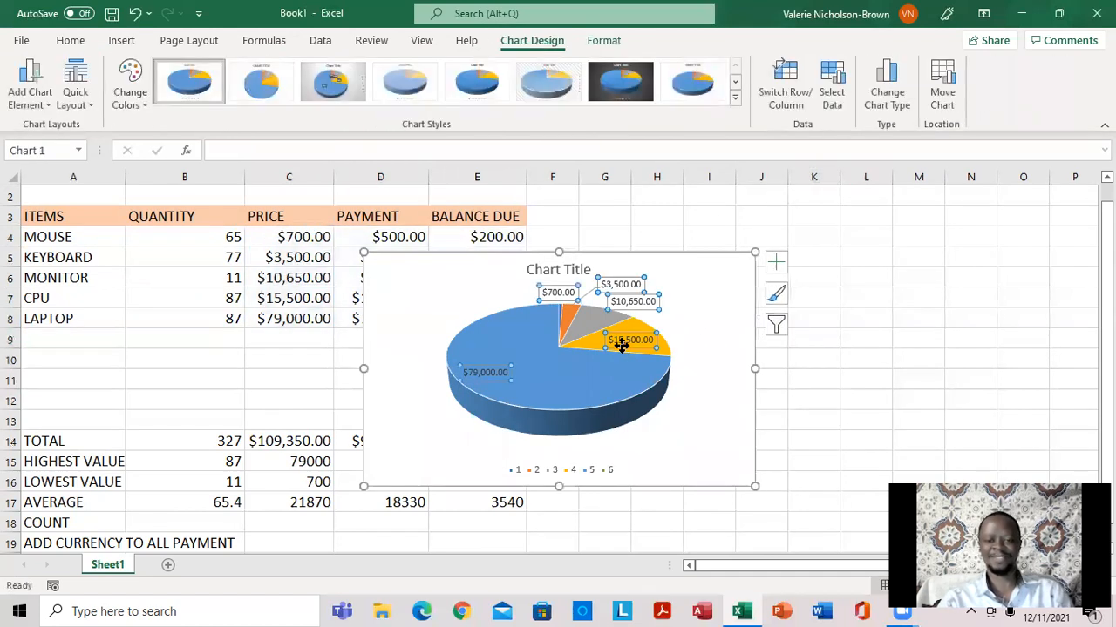
# Move the pie chart off the data into the empty area across about columns F to M, and deselect it
pyautogui.click(689, 302)
pyautogui.click(710, 274)
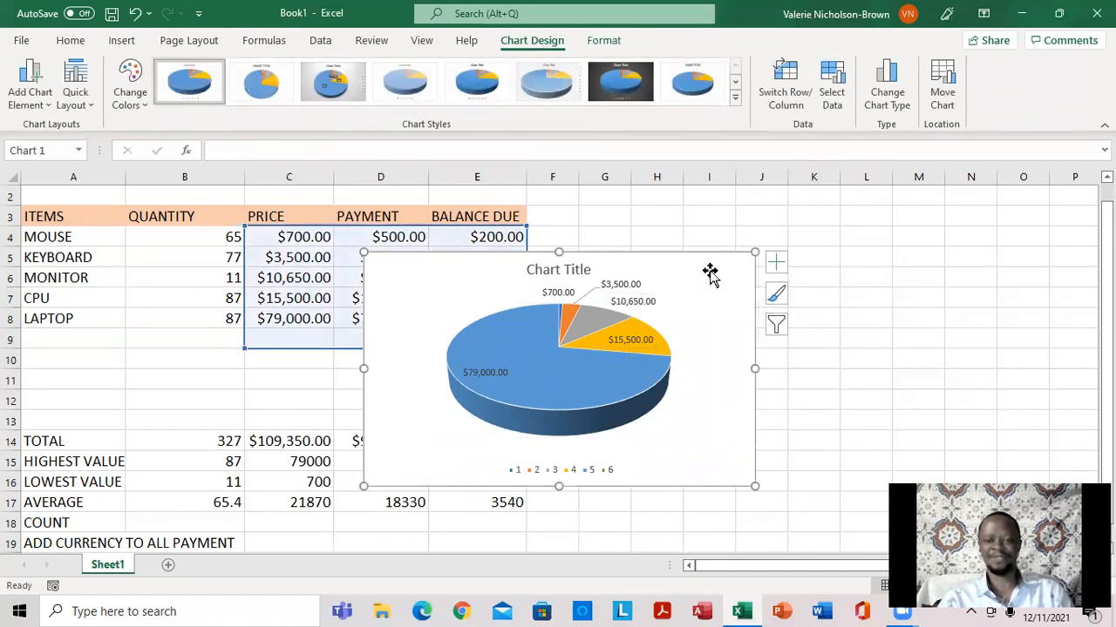
pyautogui.moveTo(710, 264); pyautogui.dragTo(906, 229)
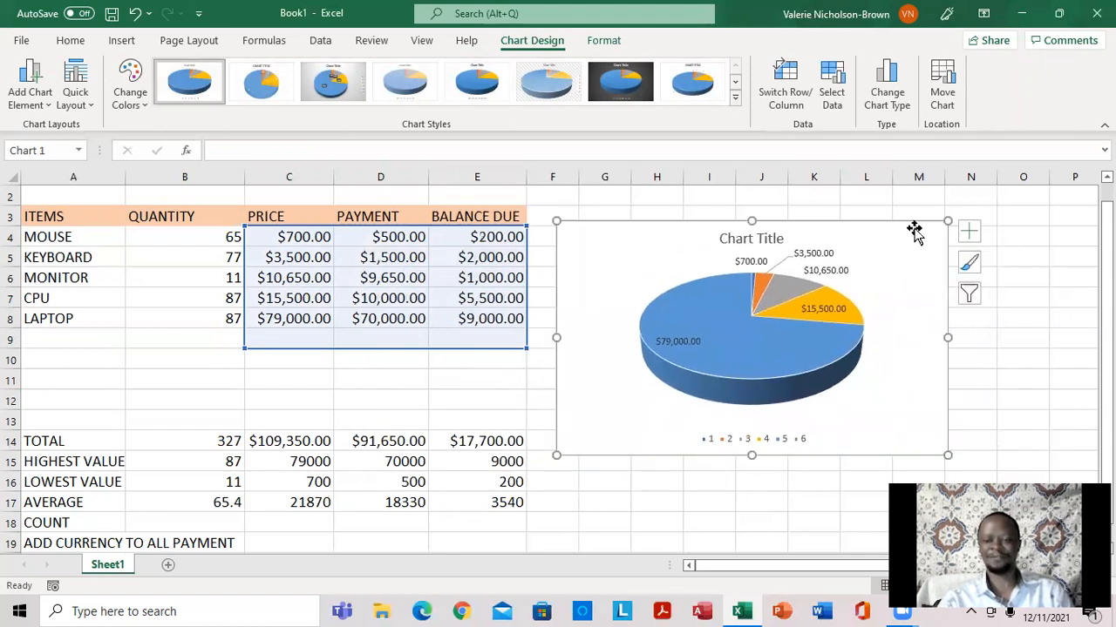
pyautogui.click(1017, 248)
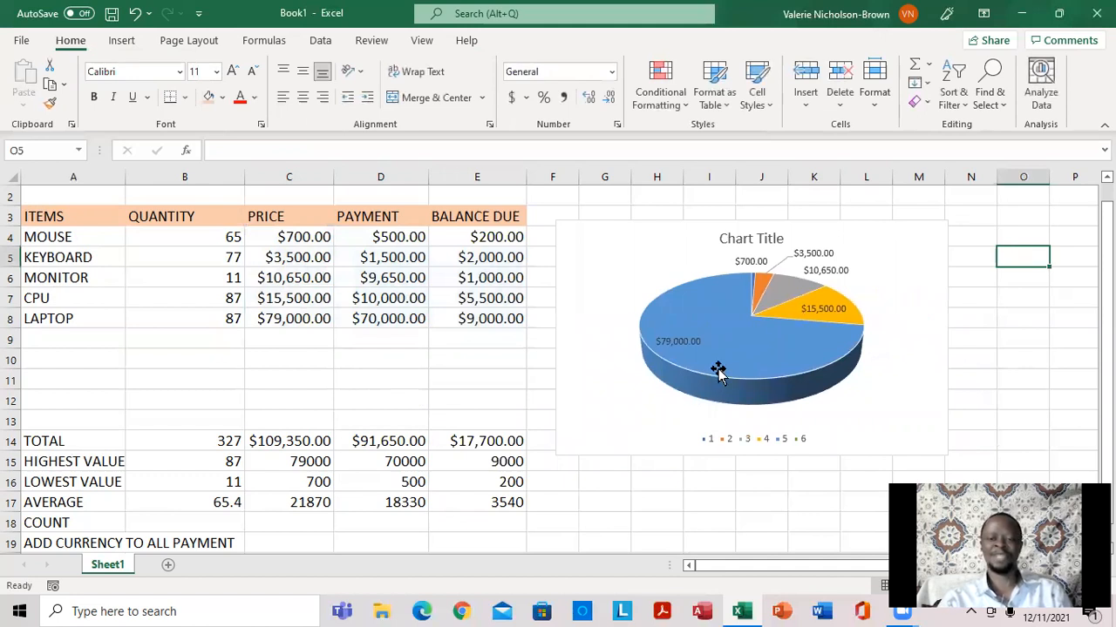